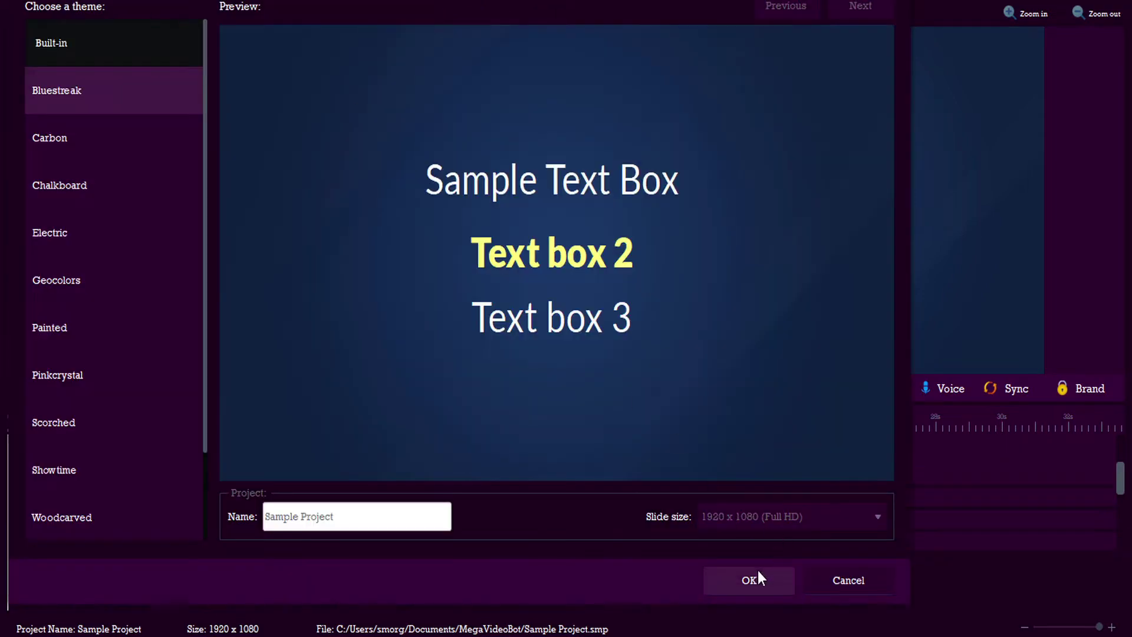
Accept the project's default theme, then bring the theme choices back up.
{"action": "left_click", "coordinate": [754, 574]}
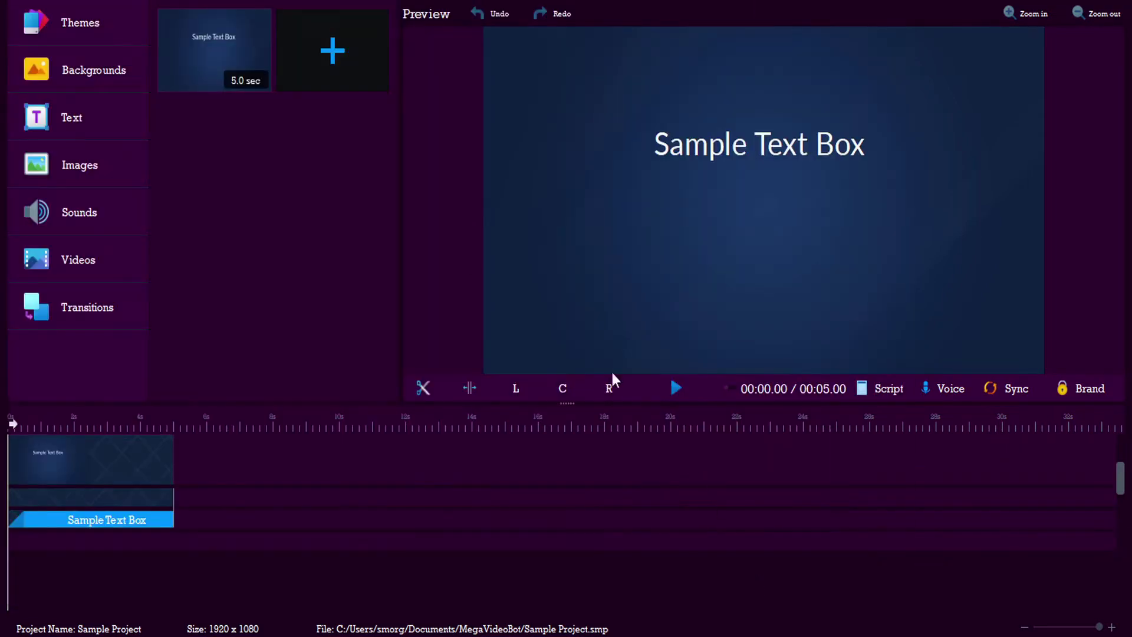
{"action": "left_click", "coordinate": [95, 25]}
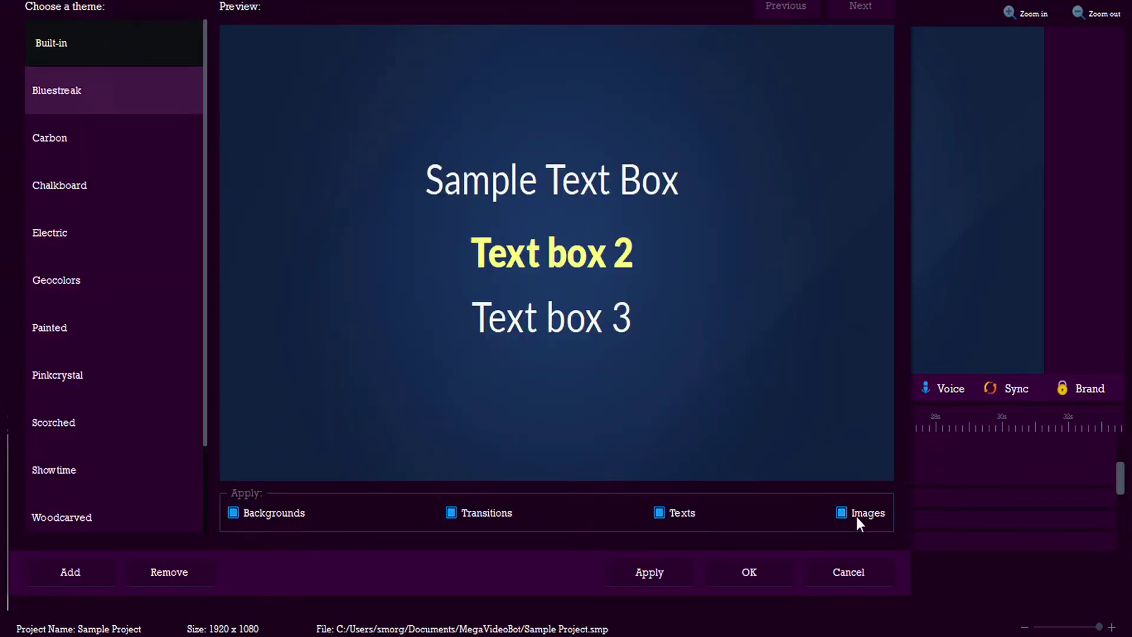
Set the built-in cuttingboard.jpg image as the first slide's background.
{"action": "left_click", "coordinate": [92, 71]}
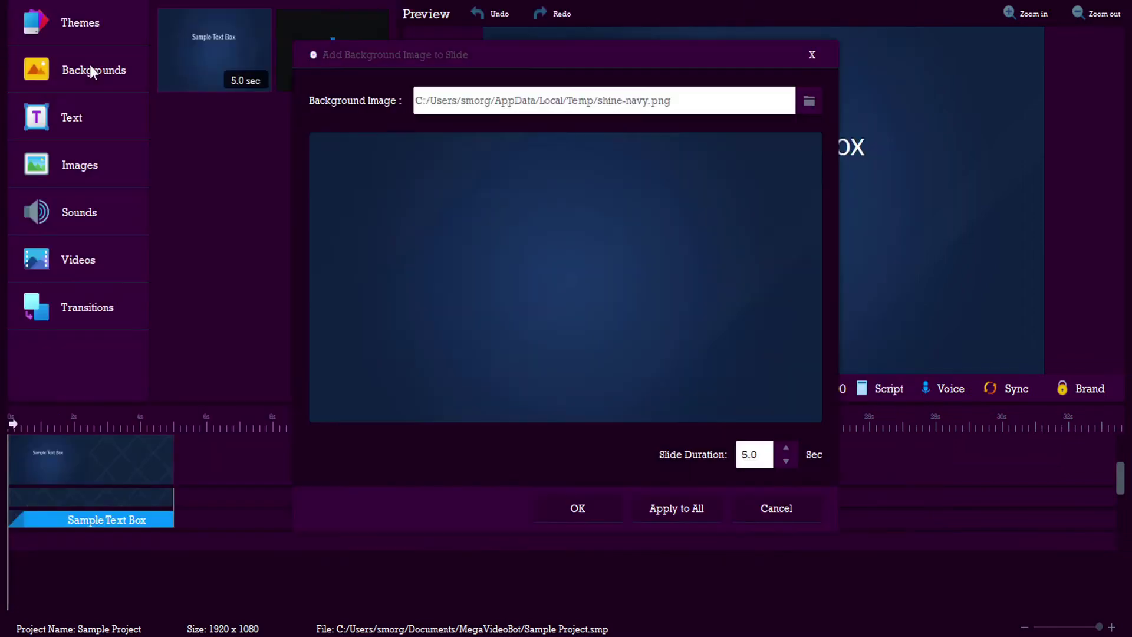
{"action": "left_click", "coordinate": [810, 100]}
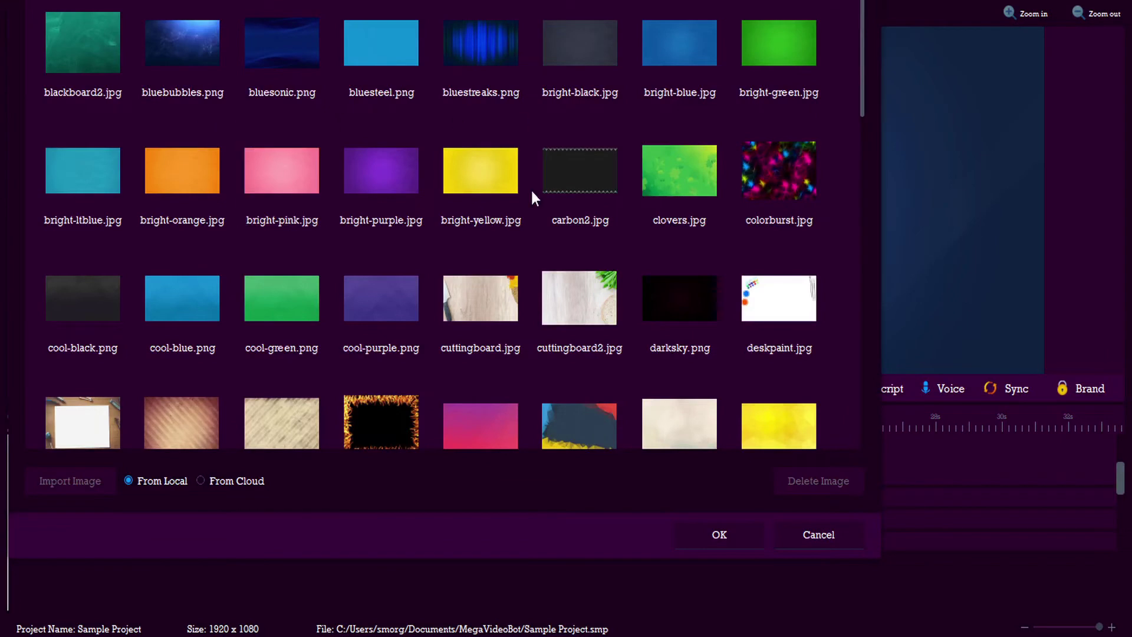
{"action": "scroll", "coordinate": [532, 193], "scroll_direction": "down", "scroll_amount": 20}
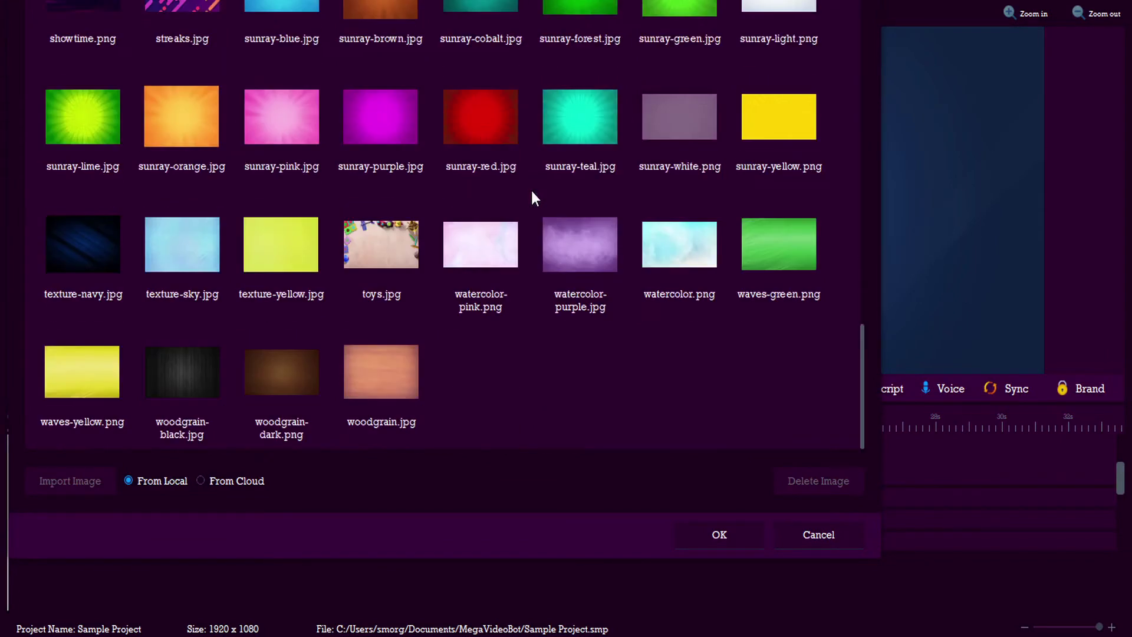
{"action": "scroll", "coordinate": [532, 198], "scroll_direction": "up", "scroll_amount": 18}
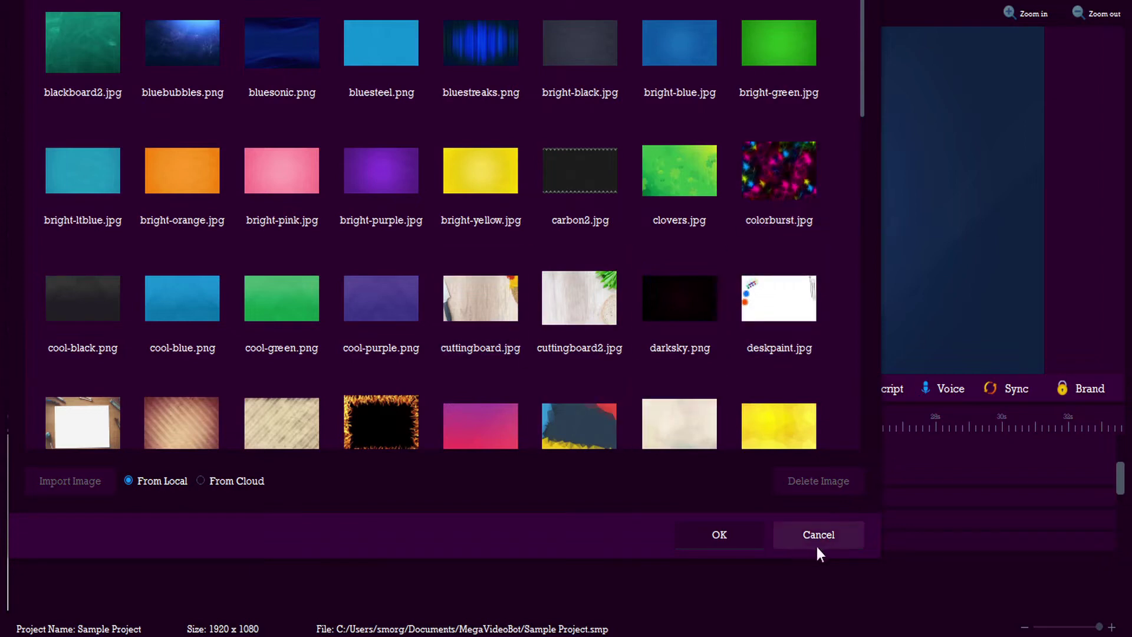
{"action": "left_click", "coordinate": [463, 312]}
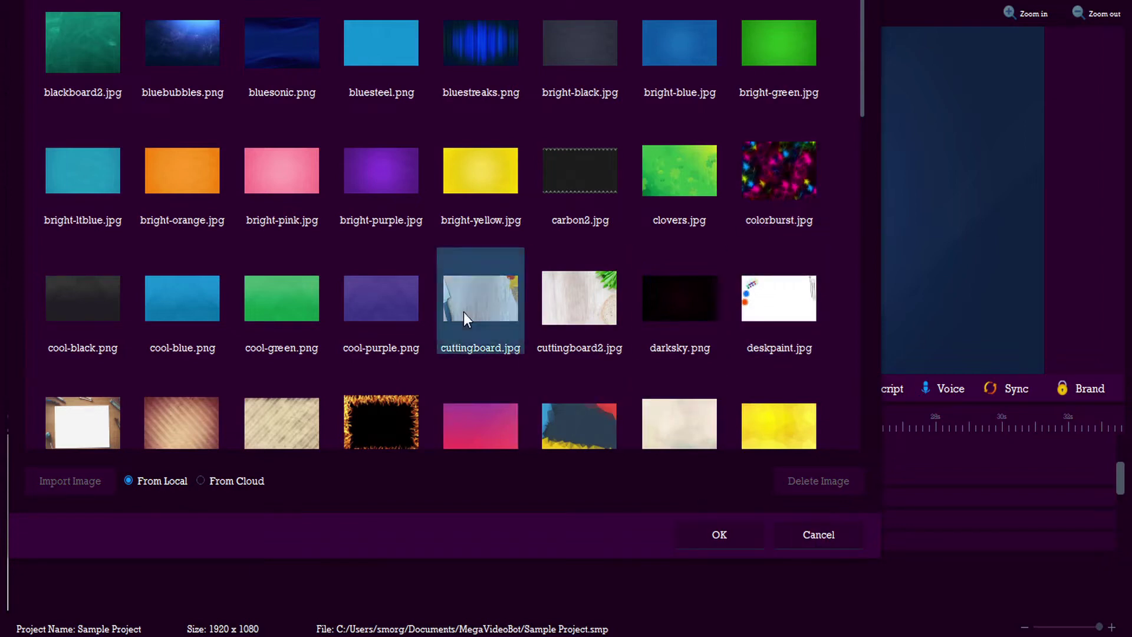
{"action": "left_click", "coordinate": [725, 534]}
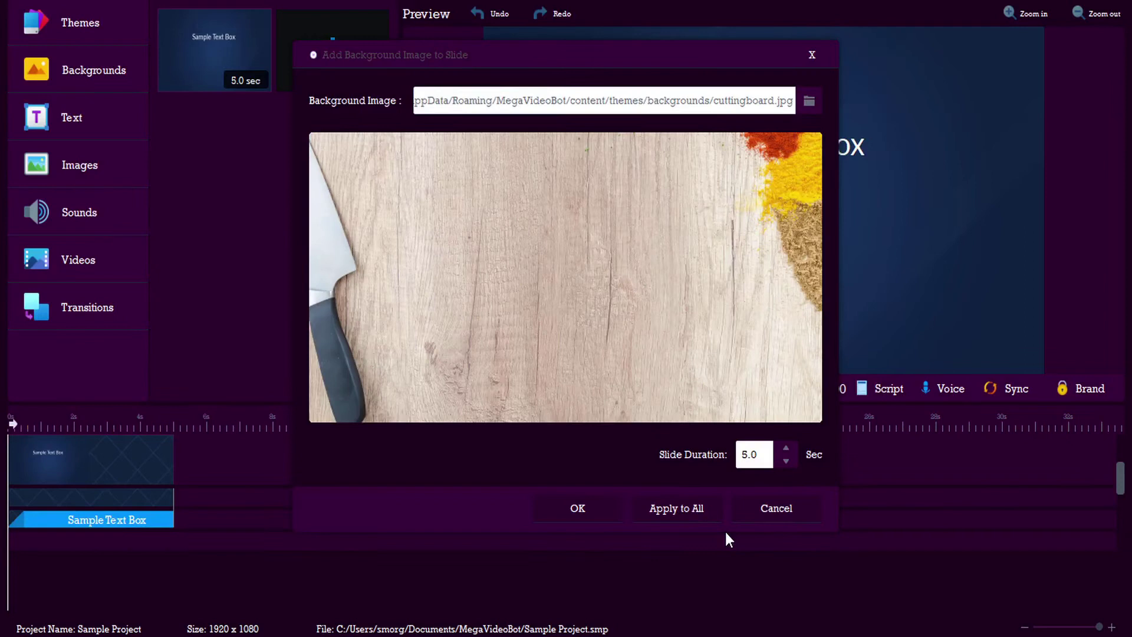
{"action": "left_click", "coordinate": [589, 509]}
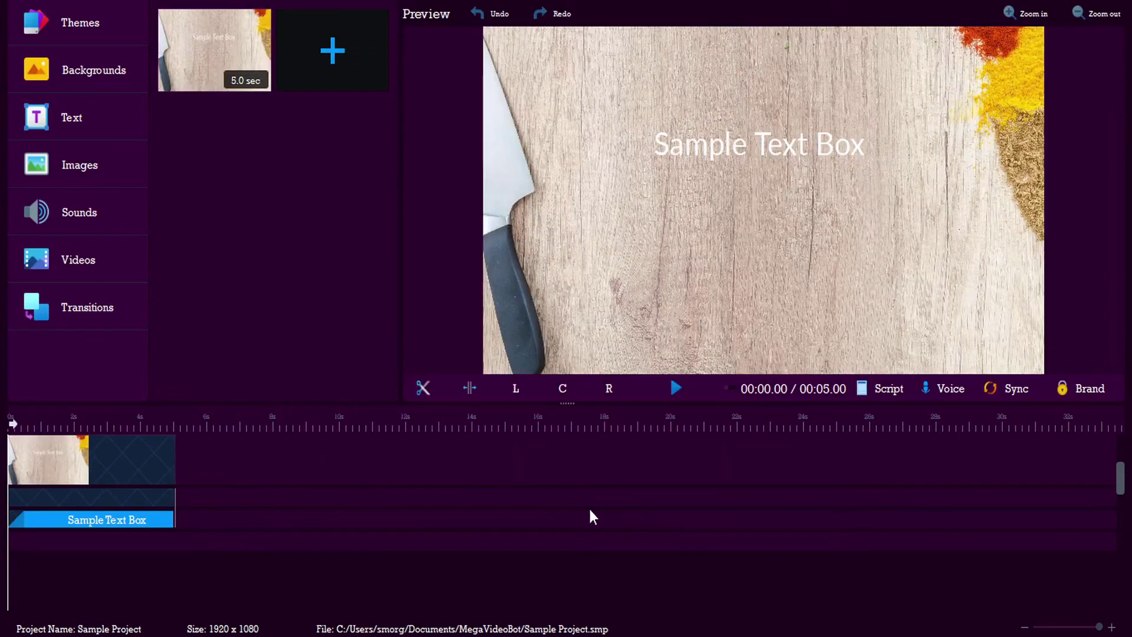
Add two new slides and give the second the bright-yellow.jpg background.
{"action": "left_click", "coordinate": [328, 62]}
{"action": "left_click", "coordinate": [229, 141]}
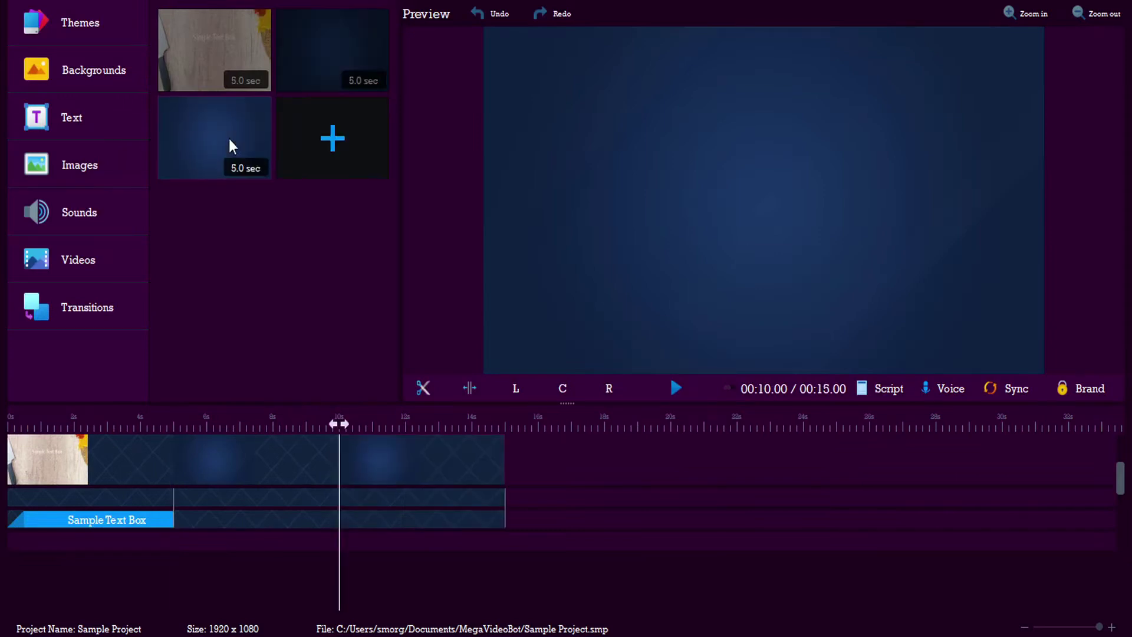
{"action": "left_click", "coordinate": [313, 53]}
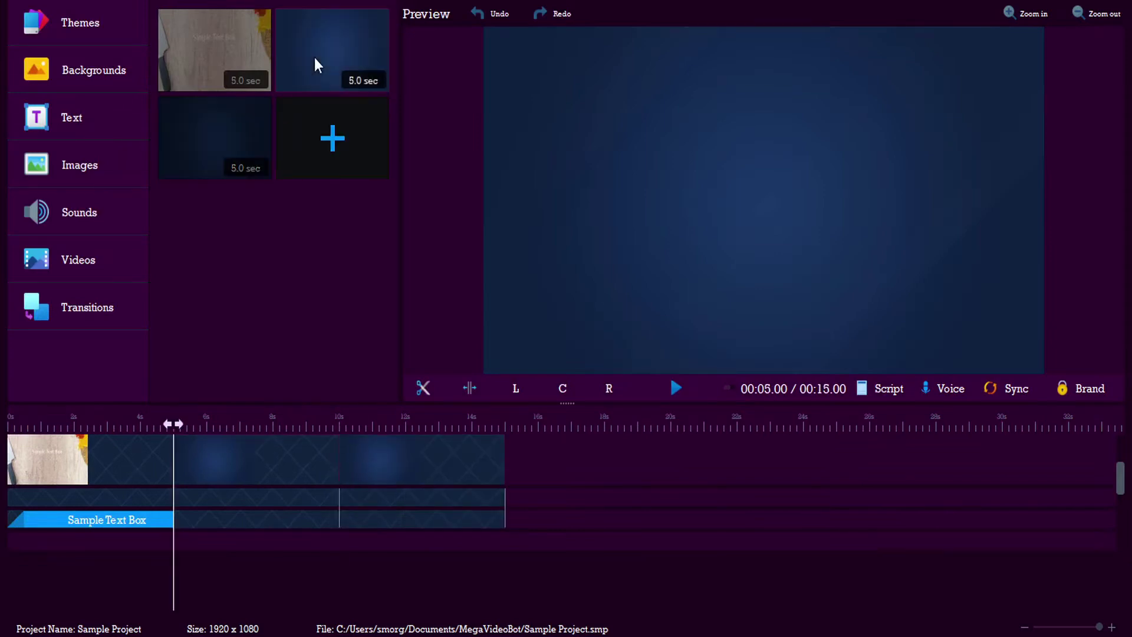
{"action": "left_click", "coordinate": [93, 67]}
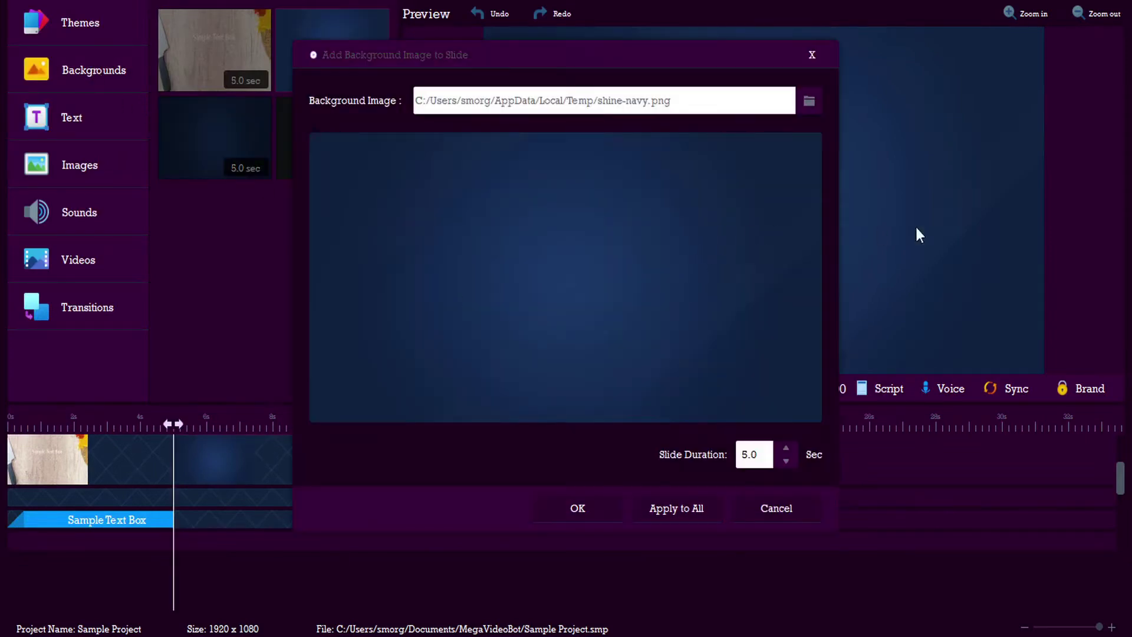
{"action": "left_click", "coordinate": [813, 100]}
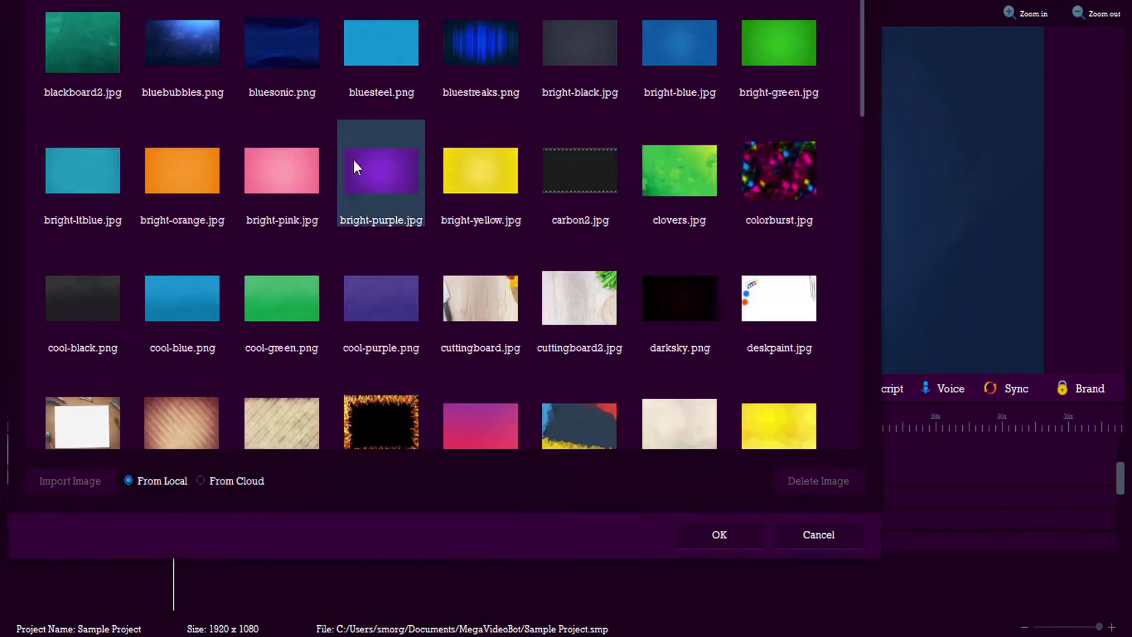
{"action": "left_click", "coordinate": [514, 176]}
{"action": "left_click", "coordinate": [722, 534]}
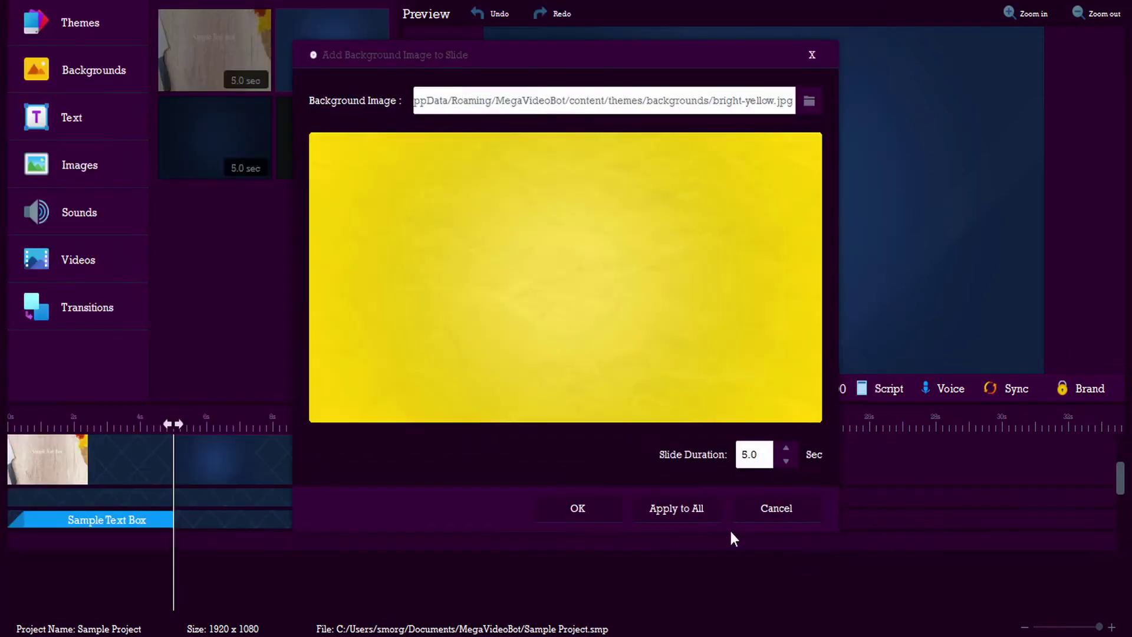
{"action": "left_click", "coordinate": [579, 504]}
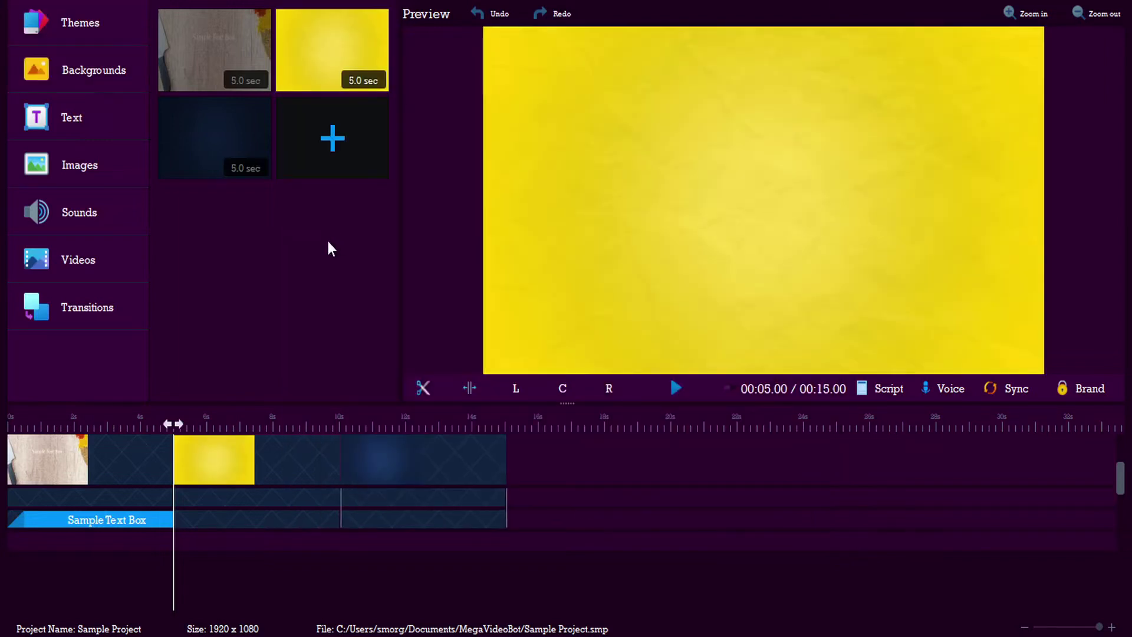
Give the third slide the texture-navy.jpg background.
{"action": "left_click", "coordinate": [200, 139]}
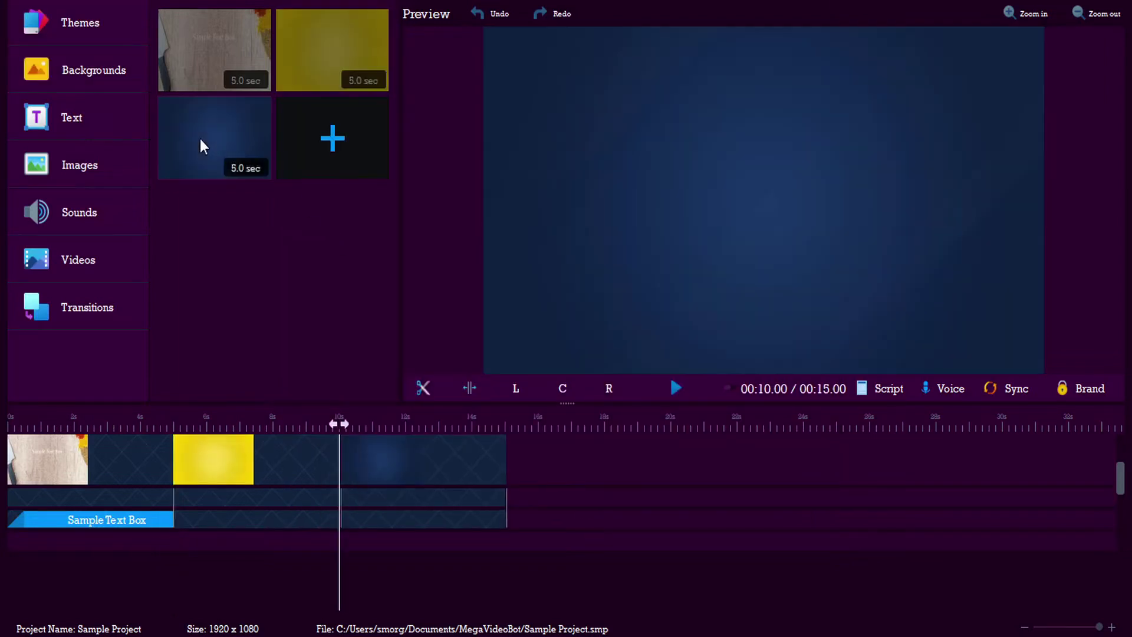
{"action": "left_click", "coordinate": [91, 67]}
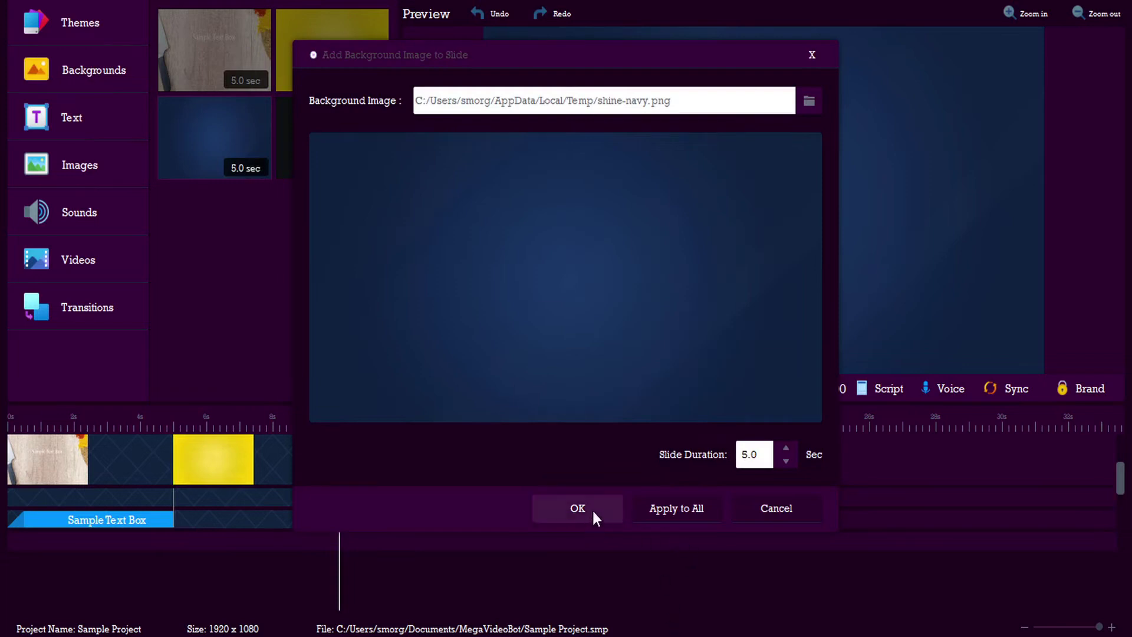
{"action": "left_click", "coordinate": [806, 110]}
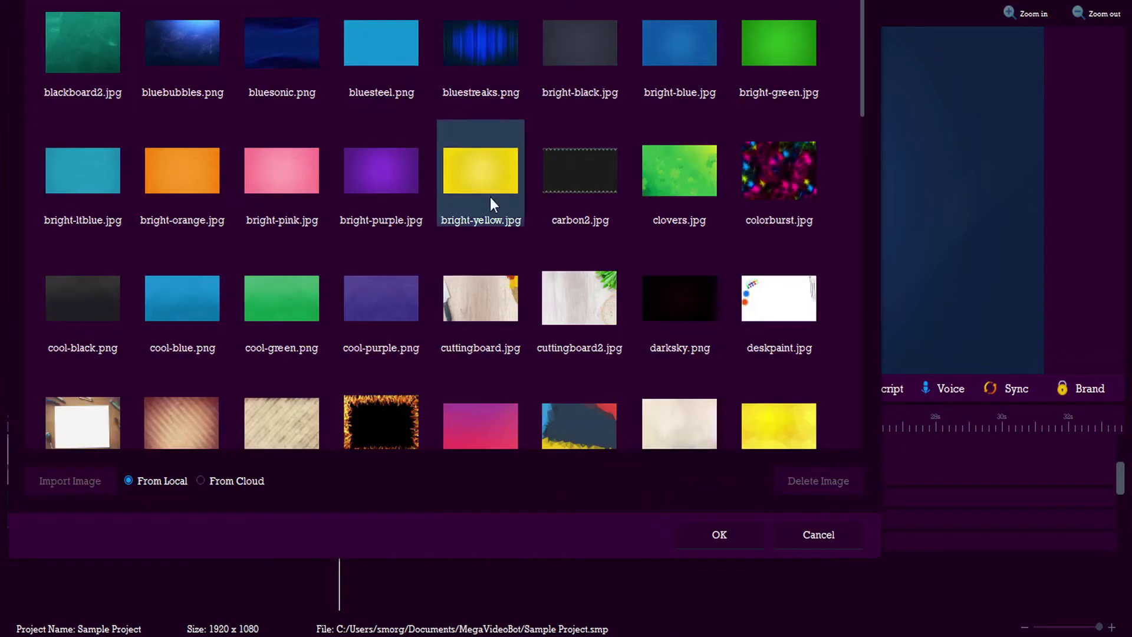
{"action": "scroll", "coordinate": [766, 235], "scroll_direction": "down", "scroll_amount": 10}
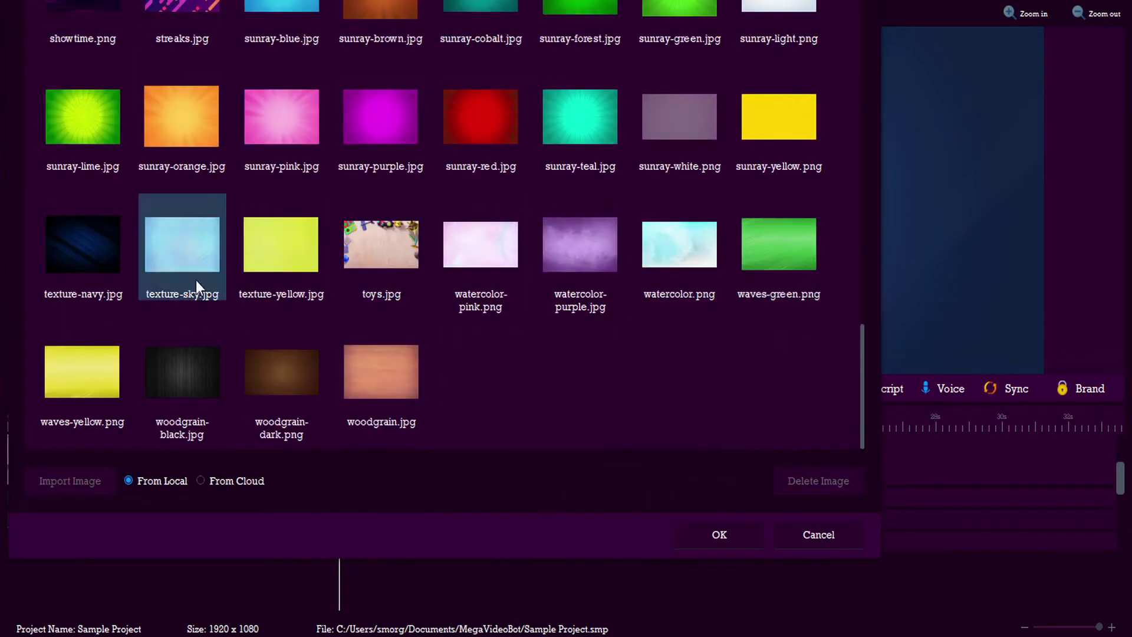
{"action": "left_click", "coordinate": [720, 533]}
{"action": "left_click", "coordinate": [581, 507]}
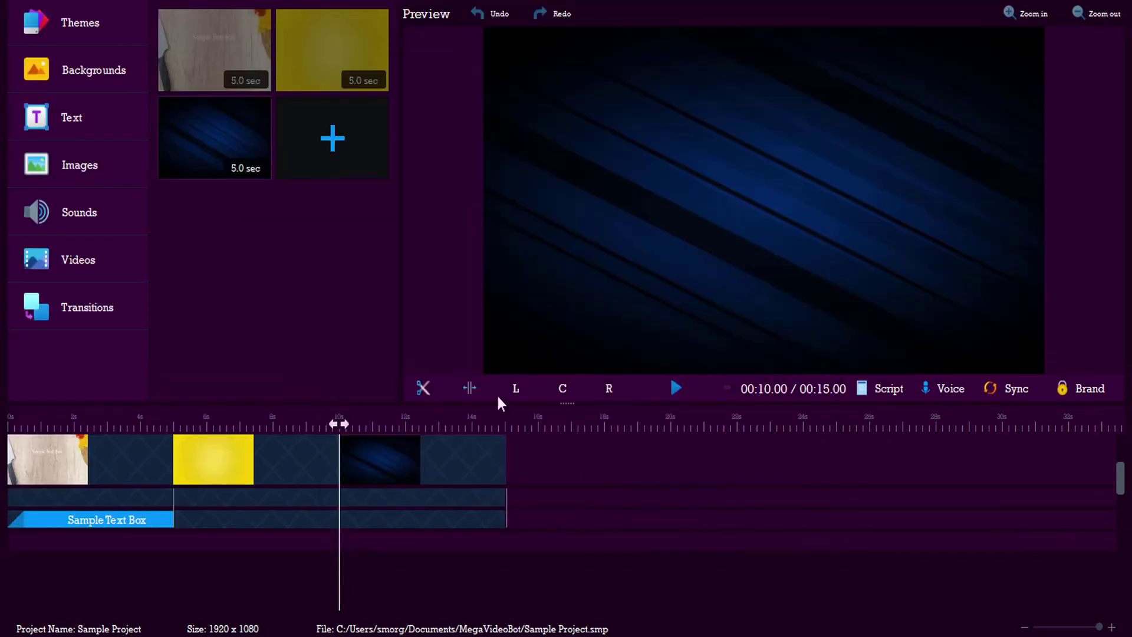
Replace the sample text with 'Get Mega Video Bot Now!' using Random entrance and exit effects.
{"action": "double_click", "coordinate": [775, 153]}
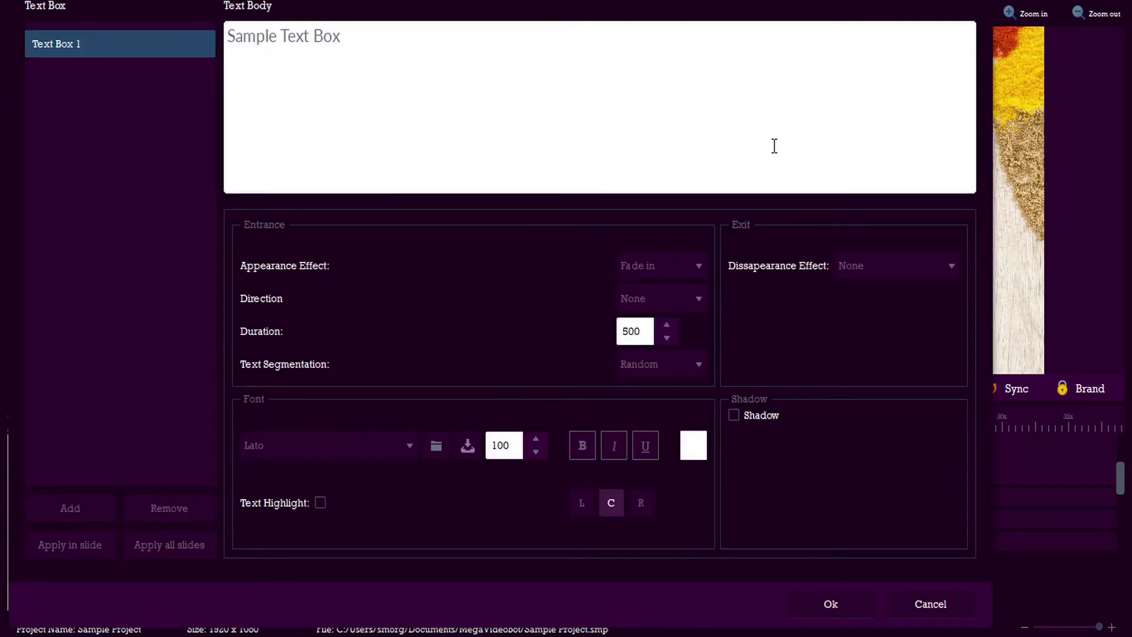
{"action": "key", "text": "ctrl+a"}
{"action": "type", "text": "Get "}
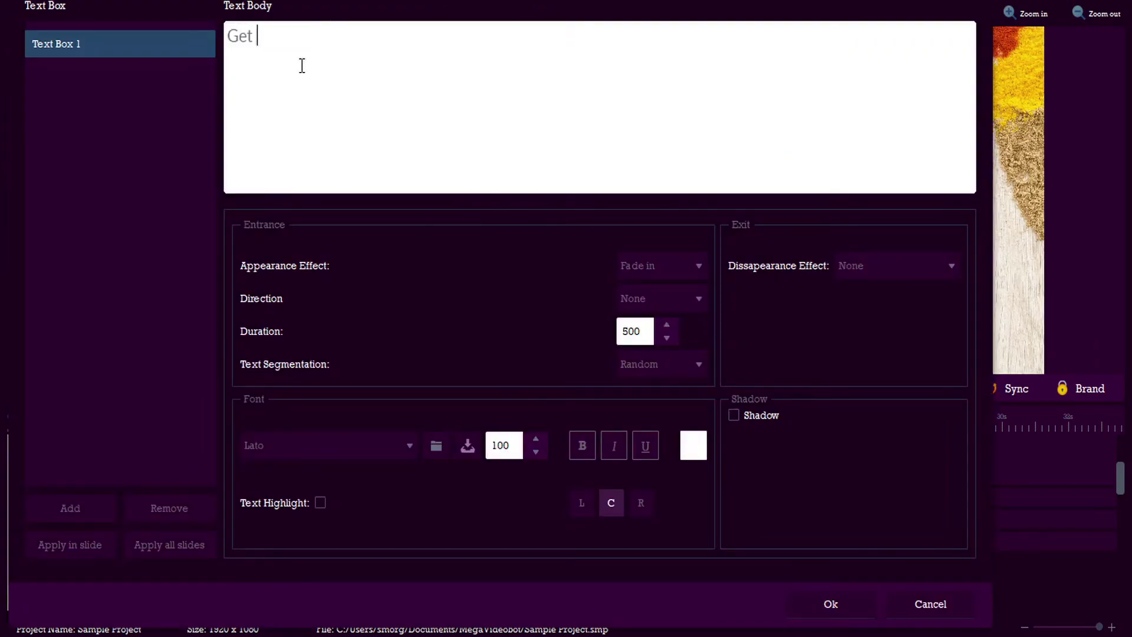
{"action": "type", "text": "Mega Video Bot Now!"}
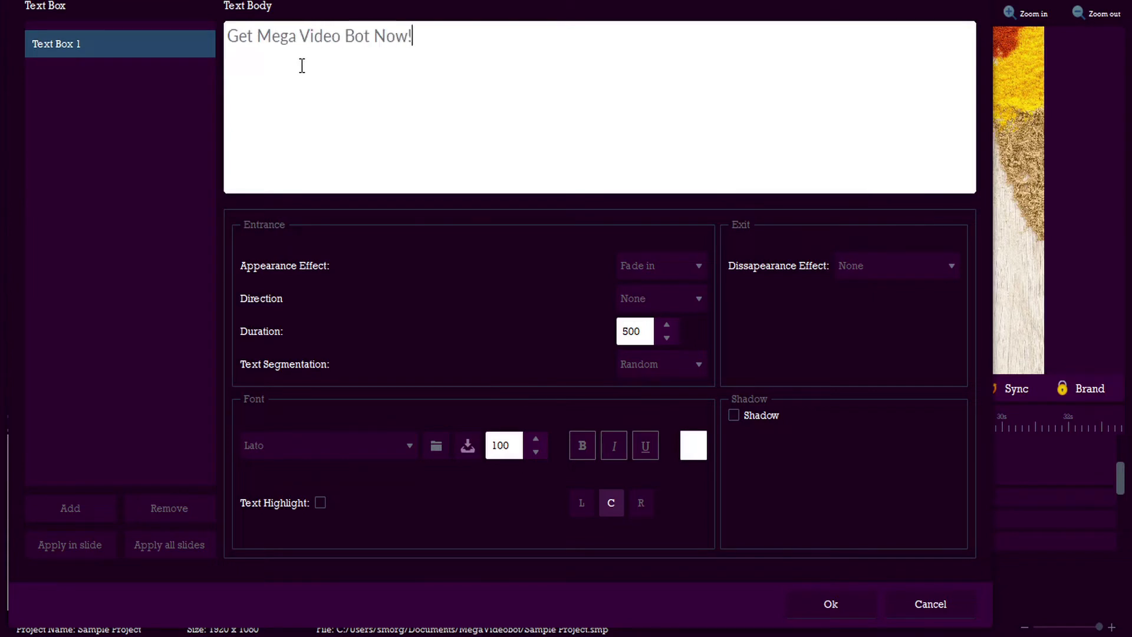
{"action": "left_click", "coordinate": [679, 261]}
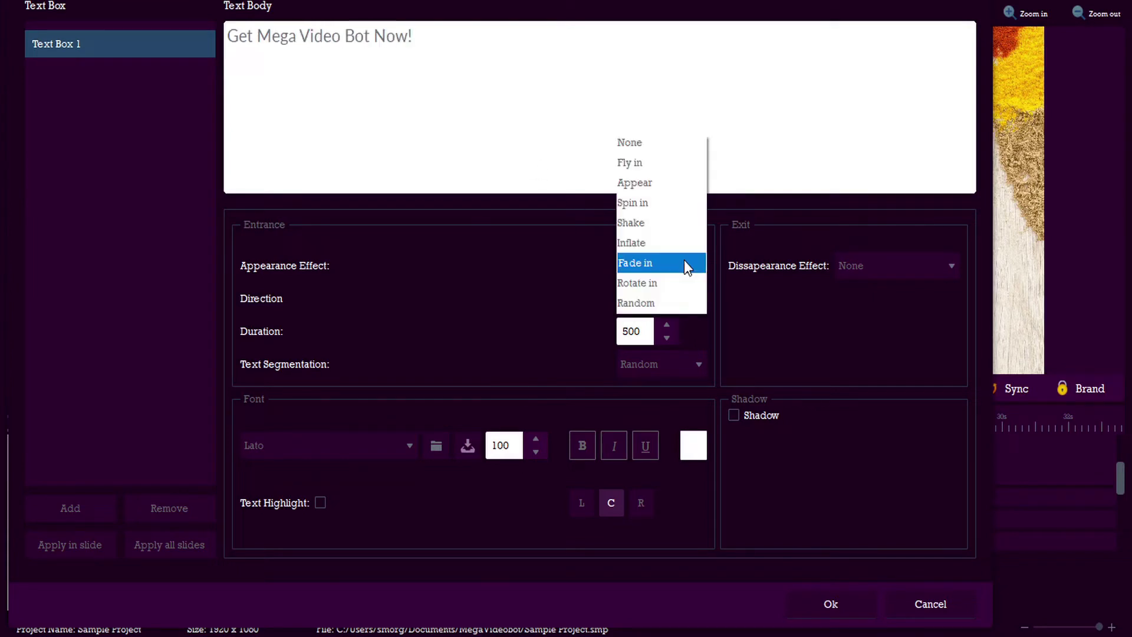
{"action": "left_click", "coordinate": [656, 304]}
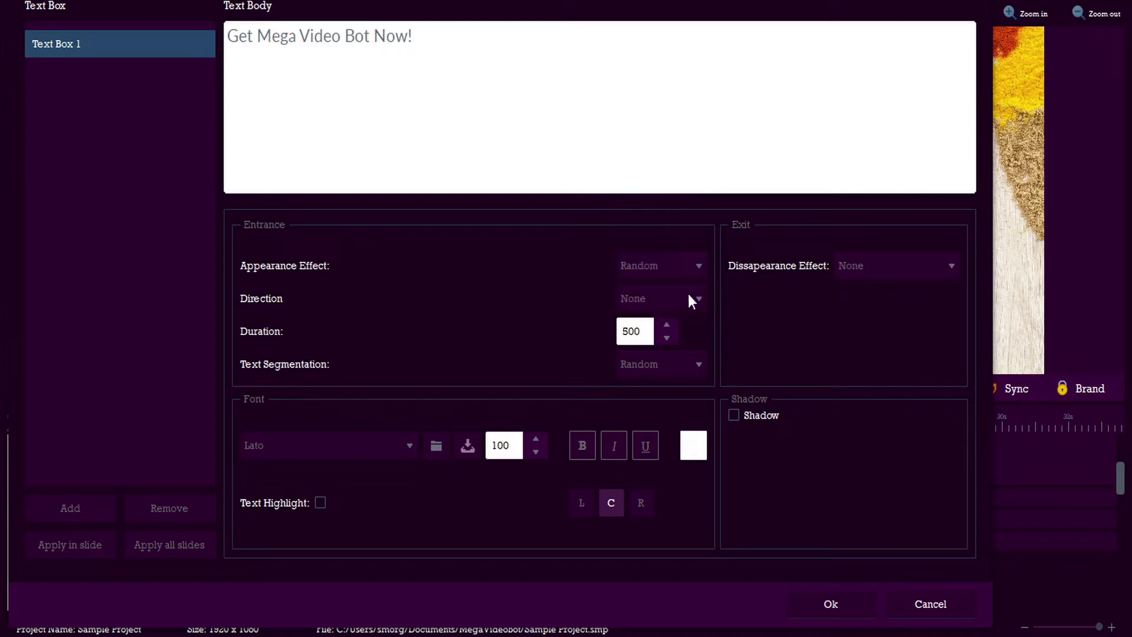
{"action": "left_click", "coordinate": [864, 265]}
{"action": "left_click", "coordinate": [862, 386]}
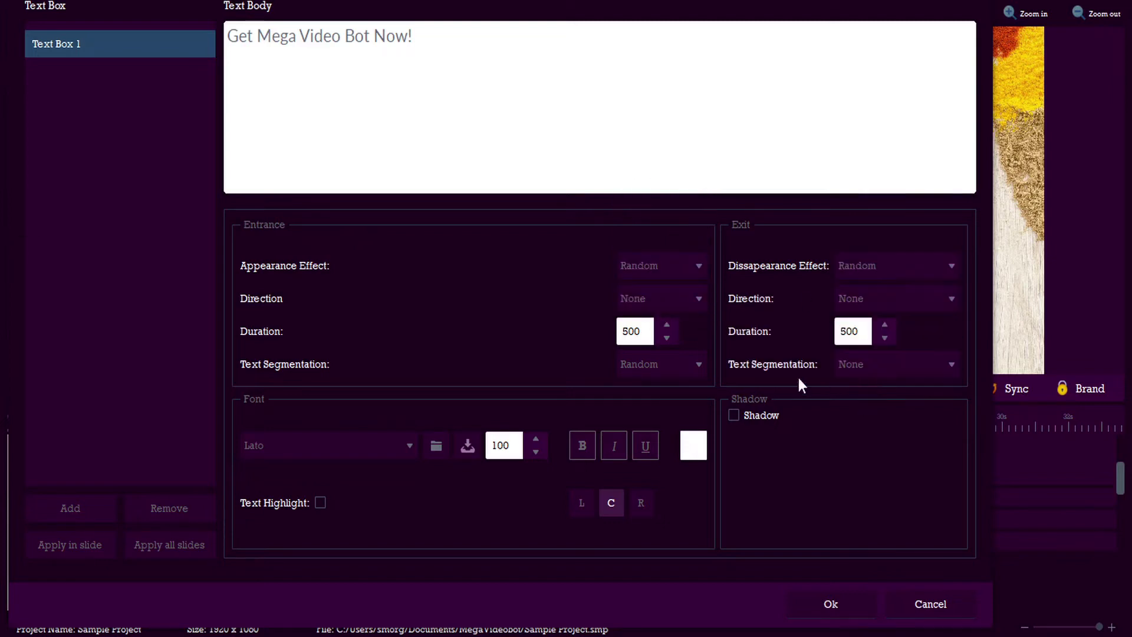
Set the caption font to Lemon with a yellow text highlight.
{"action": "left_click", "coordinate": [409, 445]}
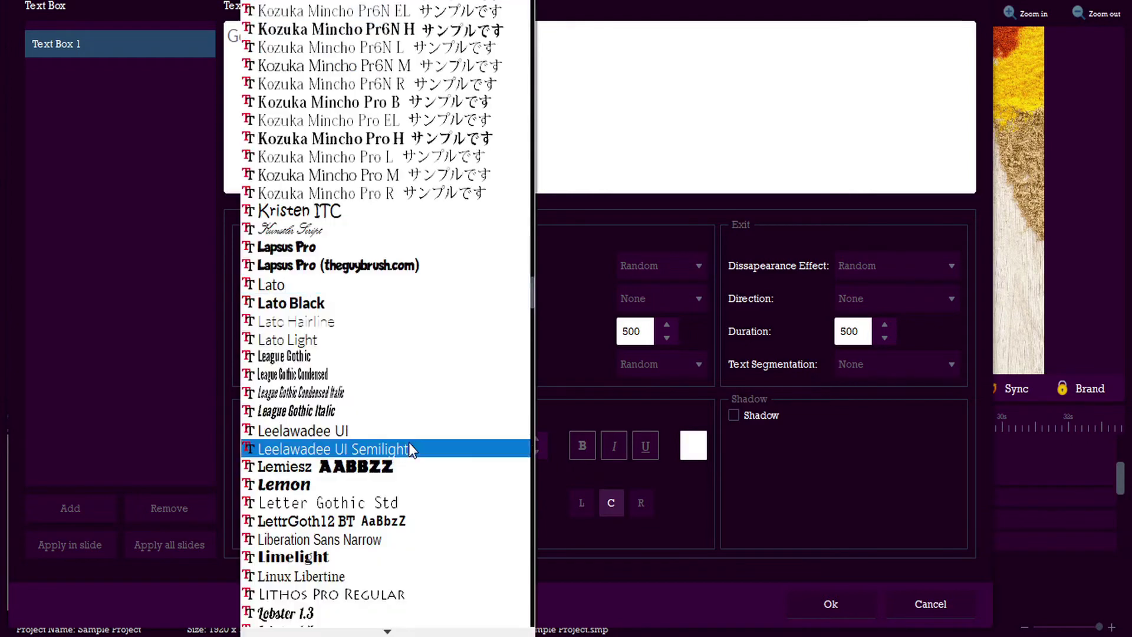
{"action": "left_click", "coordinate": [320, 485]}
{"action": "left_click", "coordinate": [320, 502]}
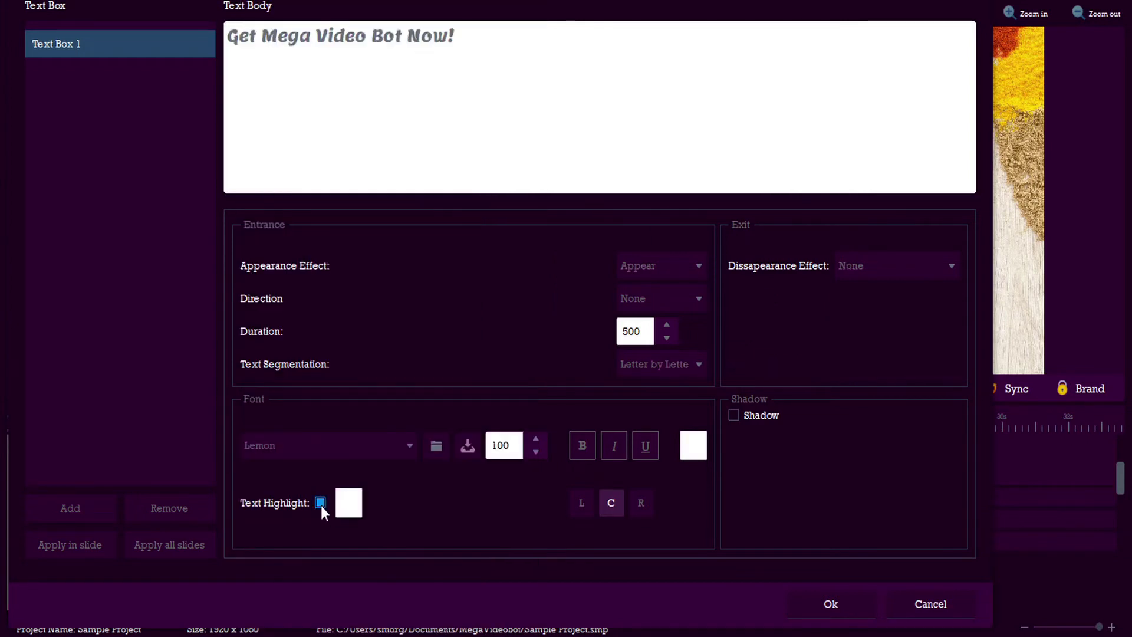
{"action": "left_click", "coordinate": [350, 503]}
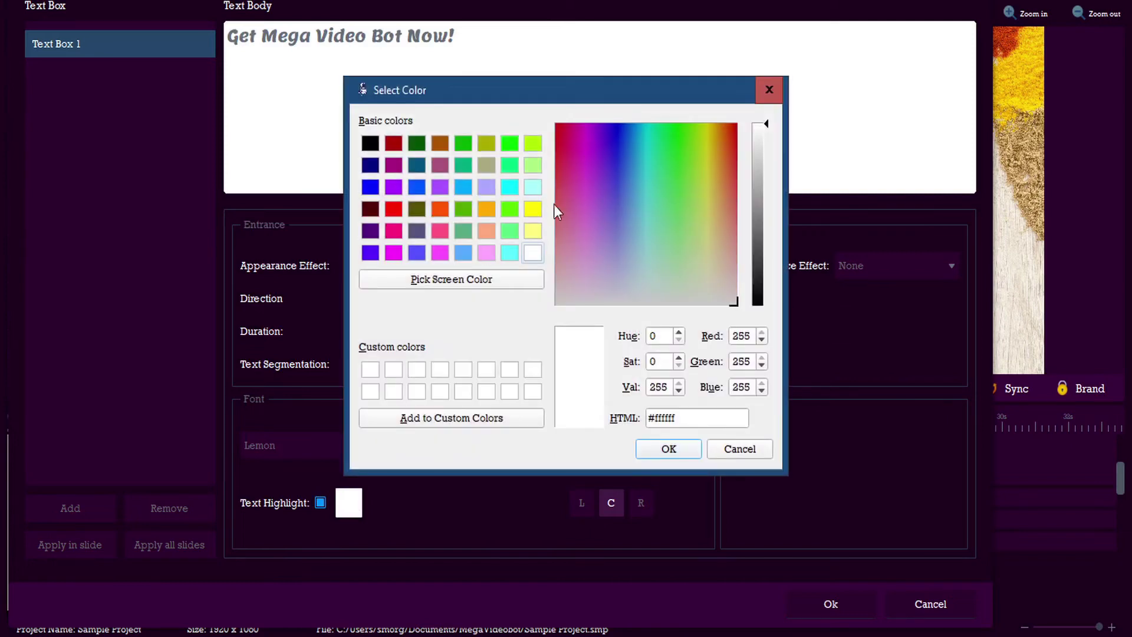
{"action": "left_click", "coordinate": [532, 210]}
{"action": "left_click", "coordinate": [667, 448]}
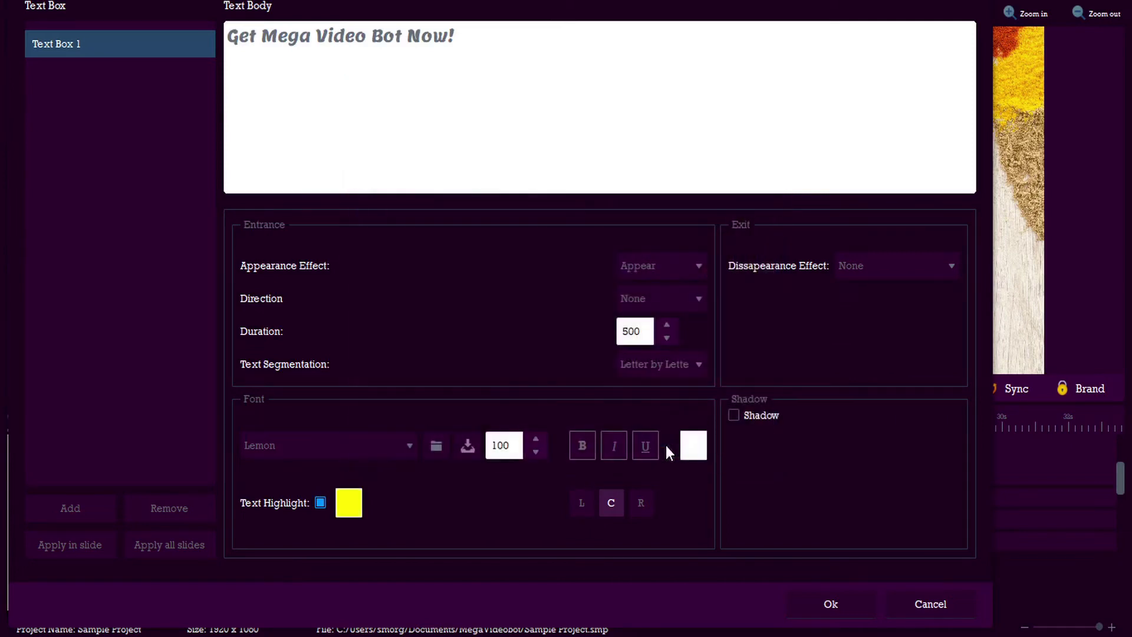
Apply the caption, then browse the image library's categories from Buttons through Shapes.
{"action": "left_click", "coordinate": [826, 606]}
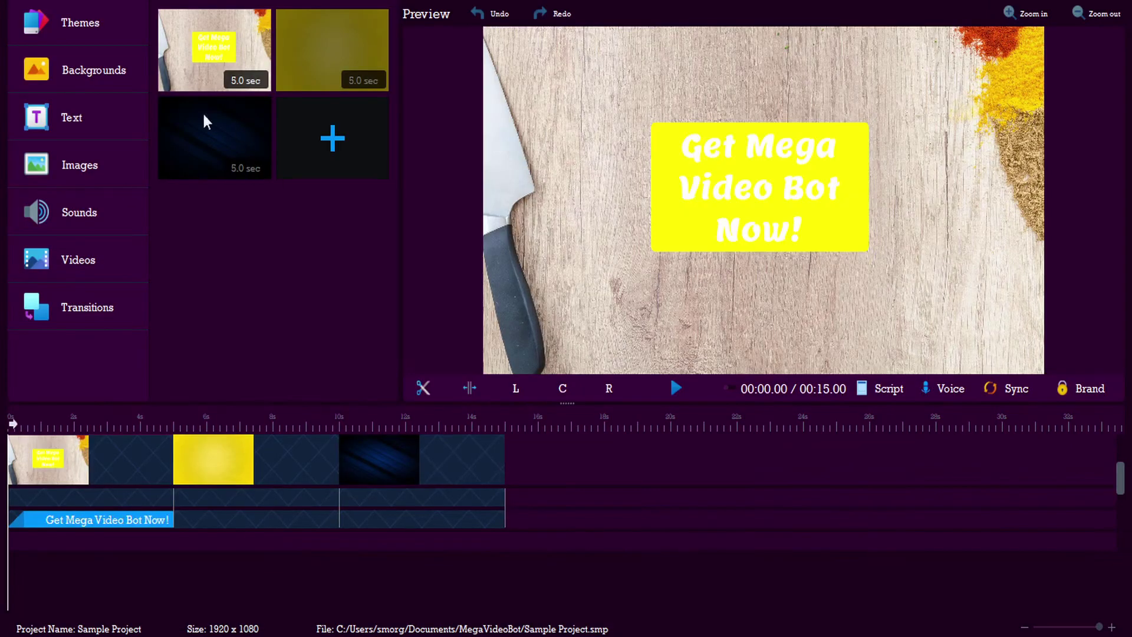
{"action": "left_click", "coordinate": [85, 170]}
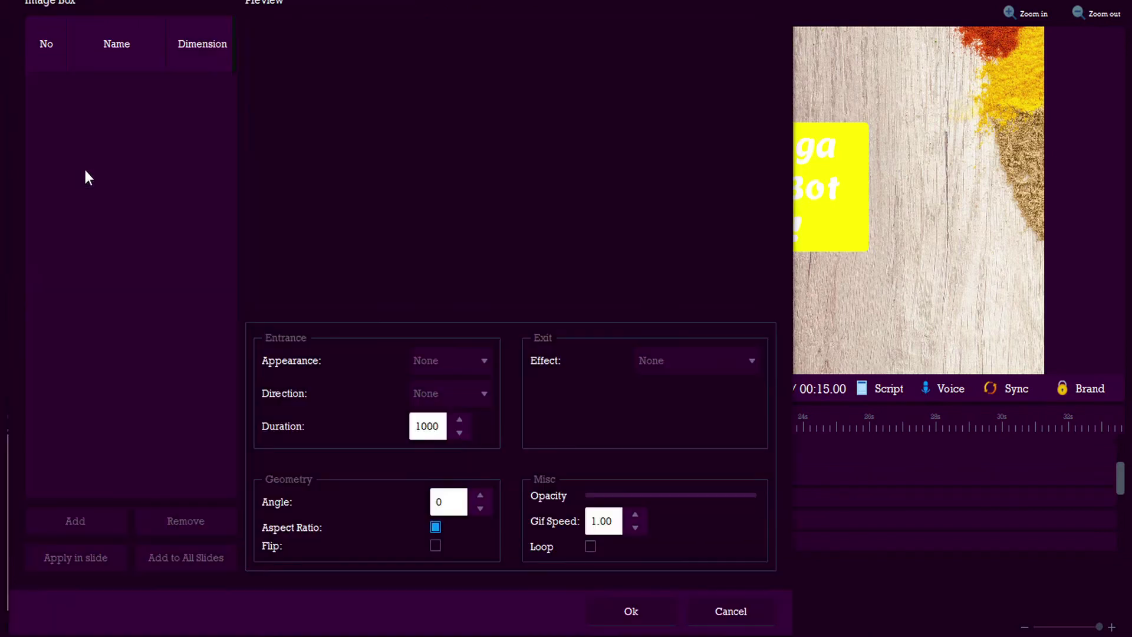
{"action": "left_click", "coordinate": [92, 518]}
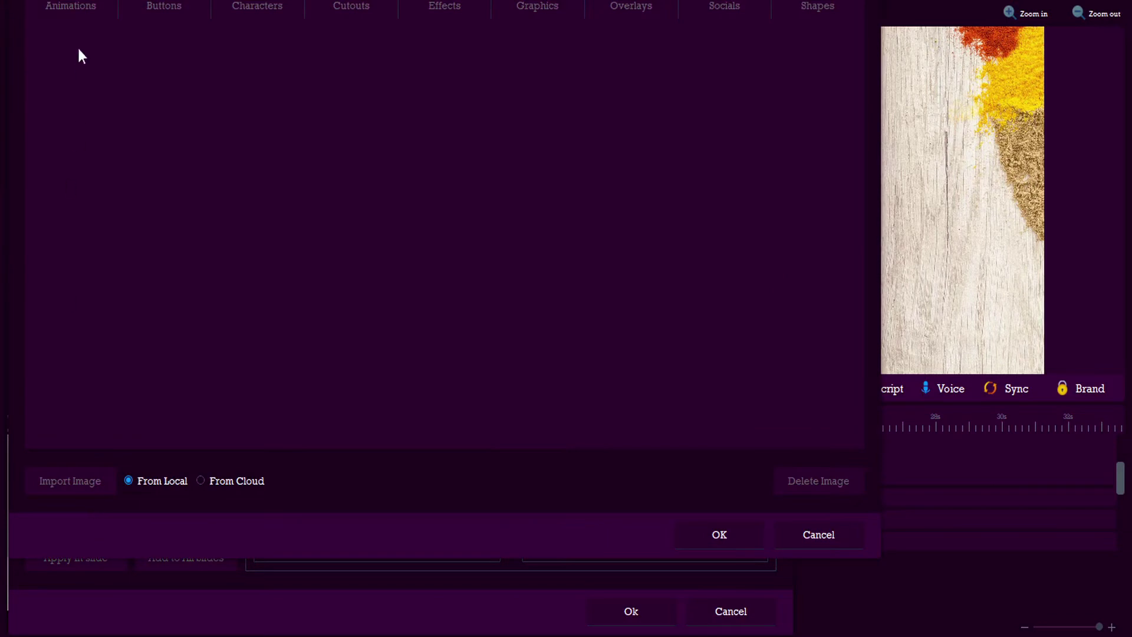
{"action": "left_click", "coordinate": [152, 11]}
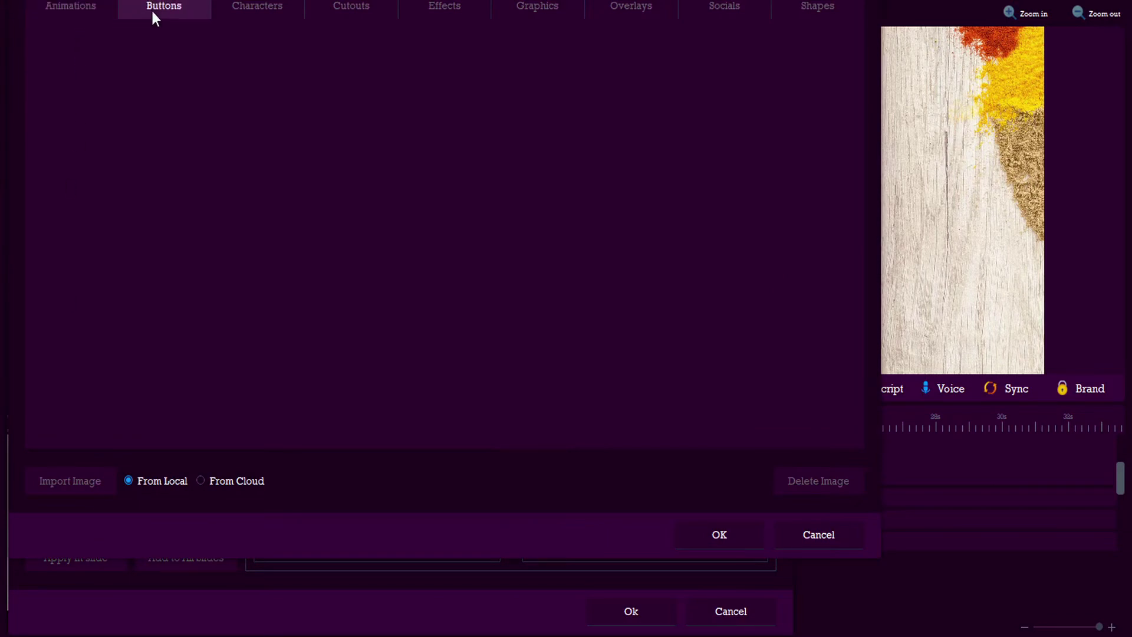
{"action": "left_click", "coordinate": [274, 9]}
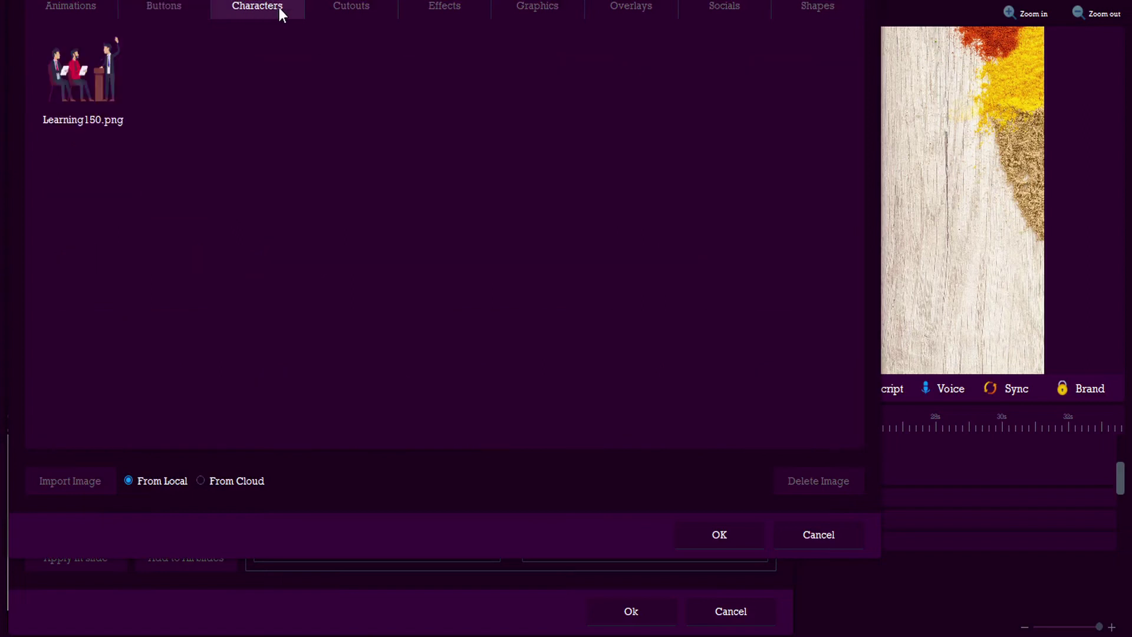
{"action": "left_click", "coordinate": [363, 10]}
{"action": "left_click", "coordinate": [445, 13]}
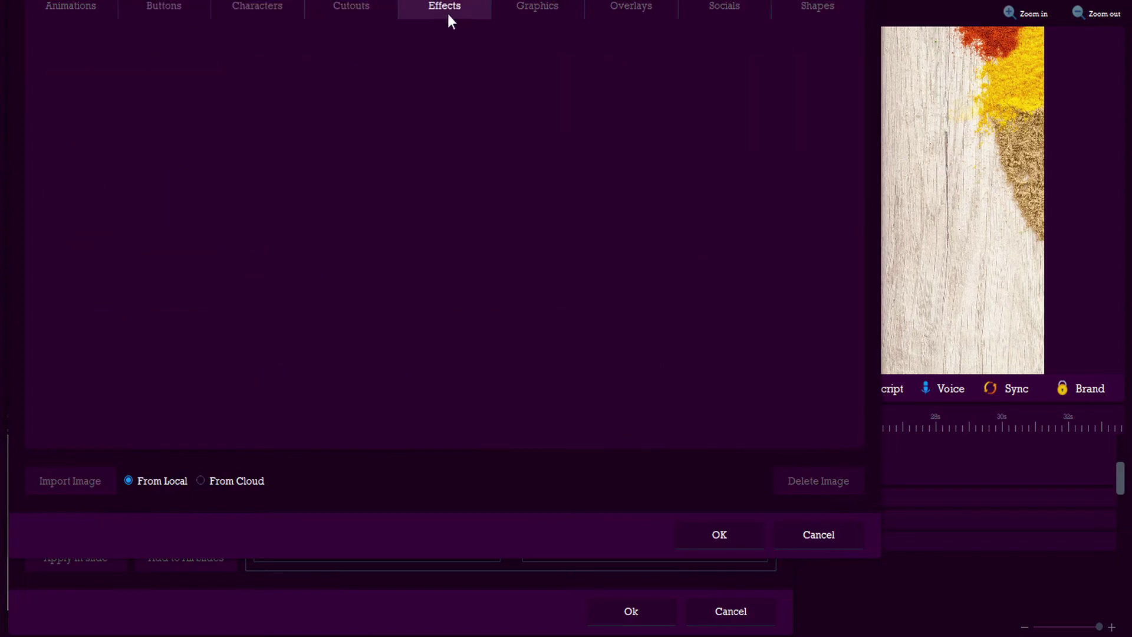
{"action": "left_click", "coordinate": [554, 9]}
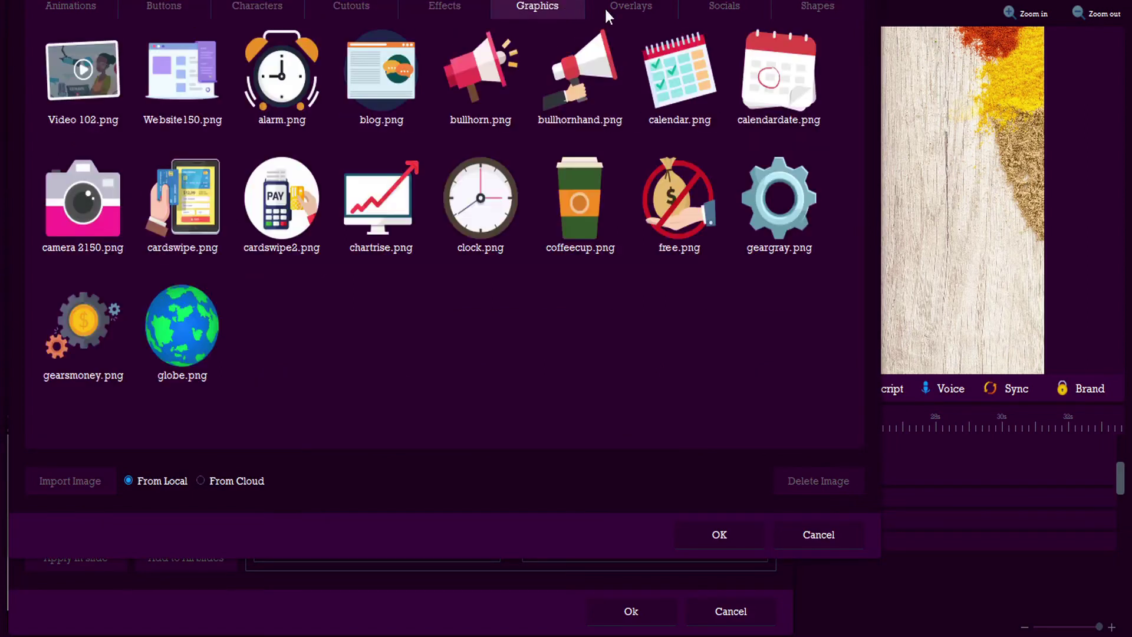
{"action": "left_click", "coordinate": [639, 7]}
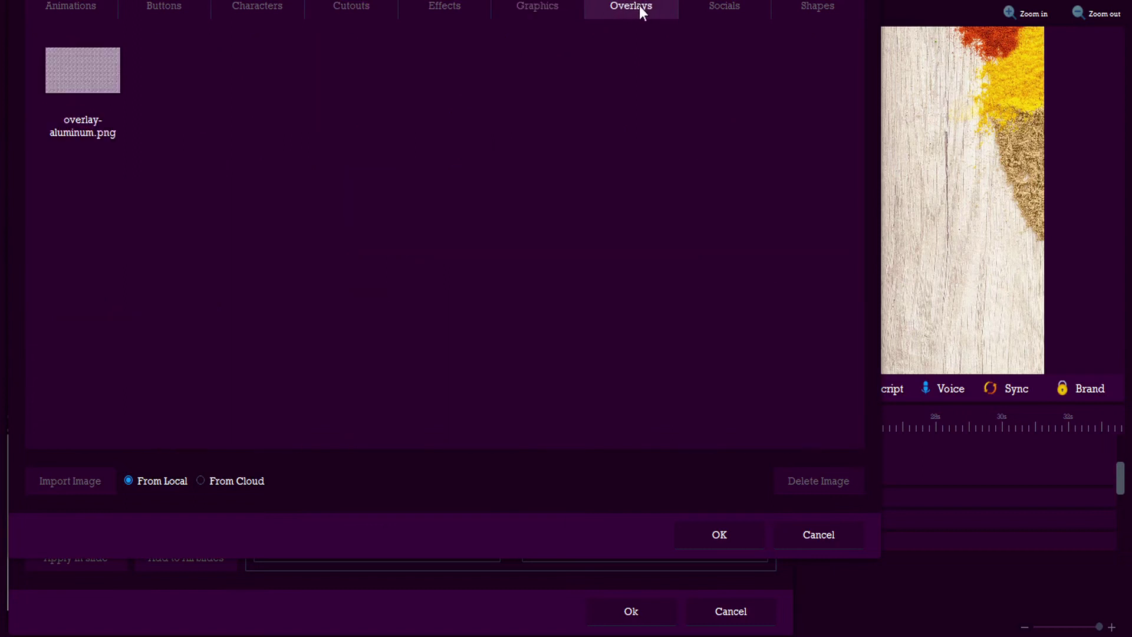
{"action": "left_click", "coordinate": [727, 5]}
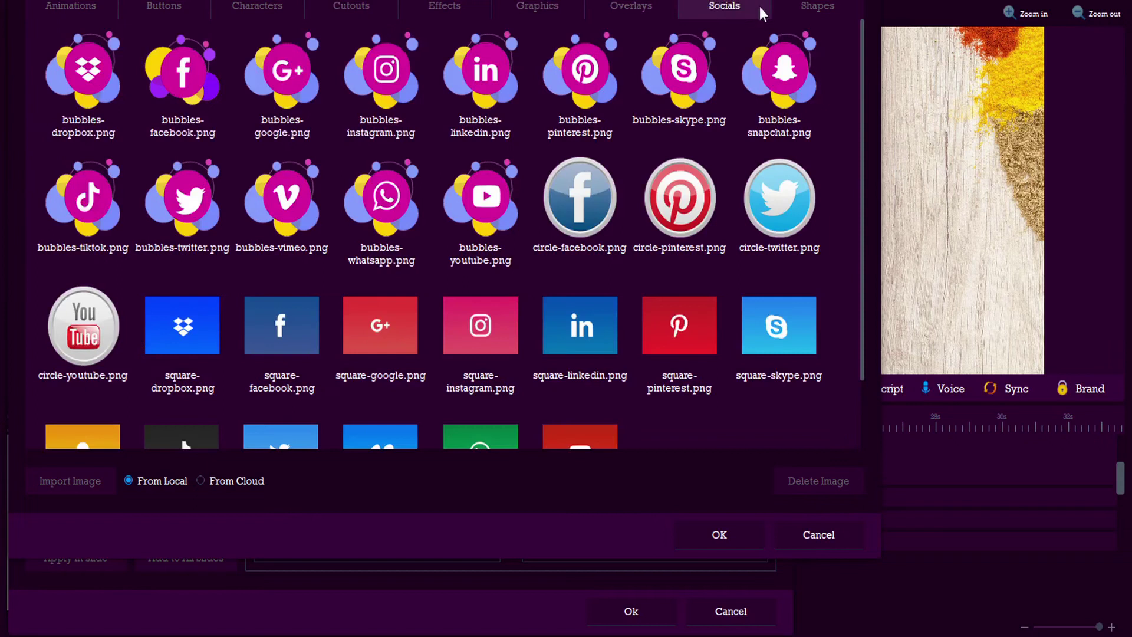
{"action": "left_click", "coordinate": [816, 6]}
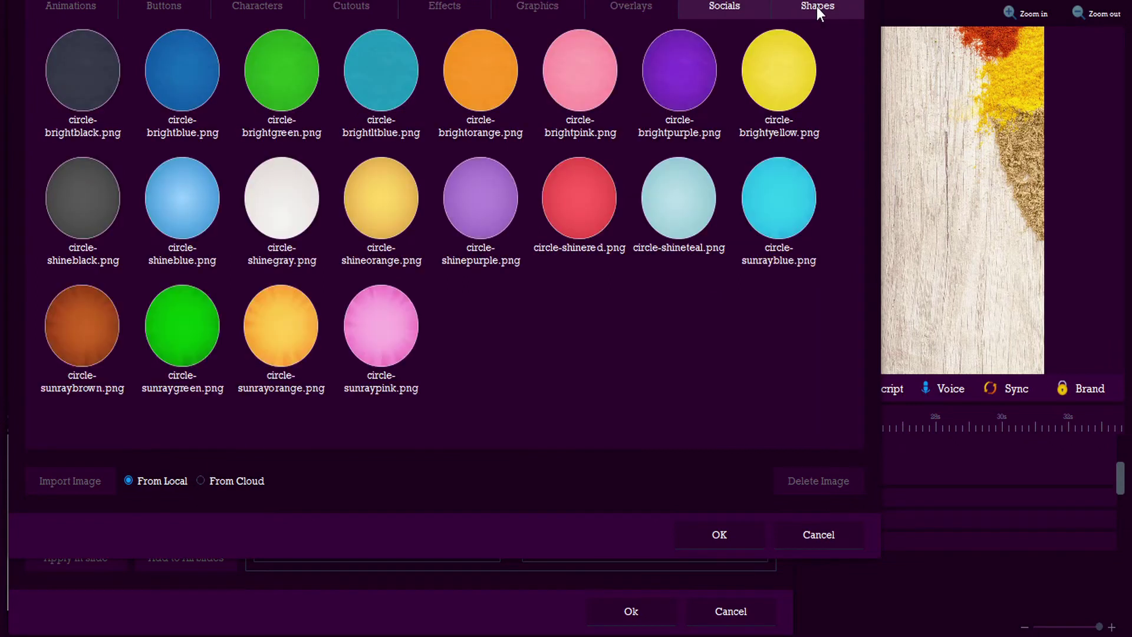
Add the green-shirt boytalk.png from the Characters images.
{"action": "left_click", "coordinate": [272, 6]}
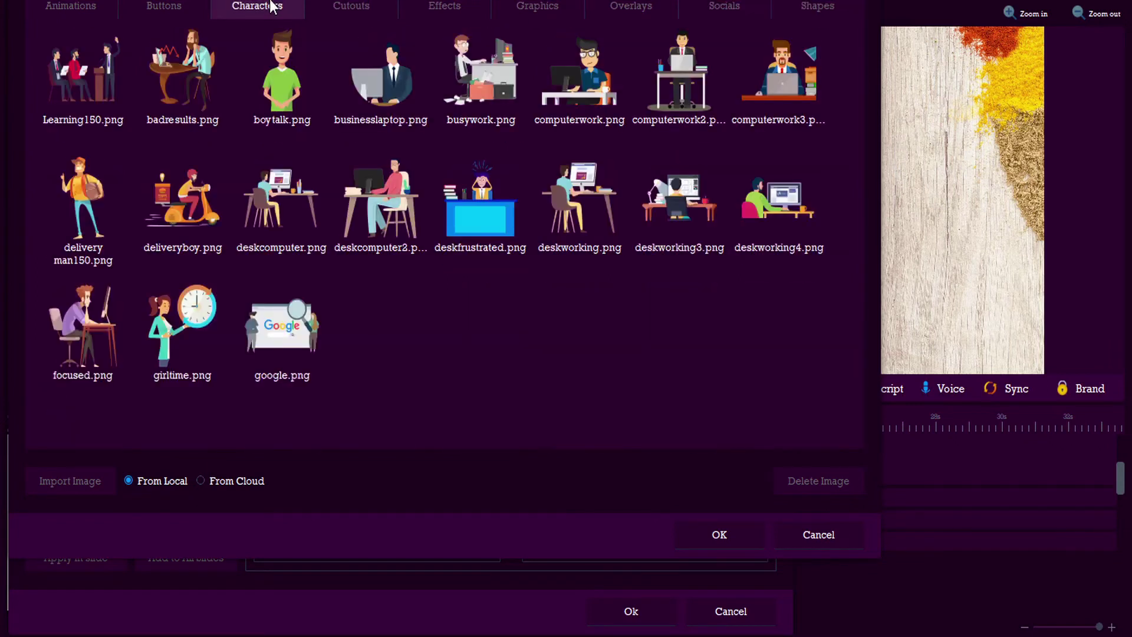
{"action": "left_click", "coordinate": [277, 89]}
{"action": "left_click", "coordinate": [721, 528]}
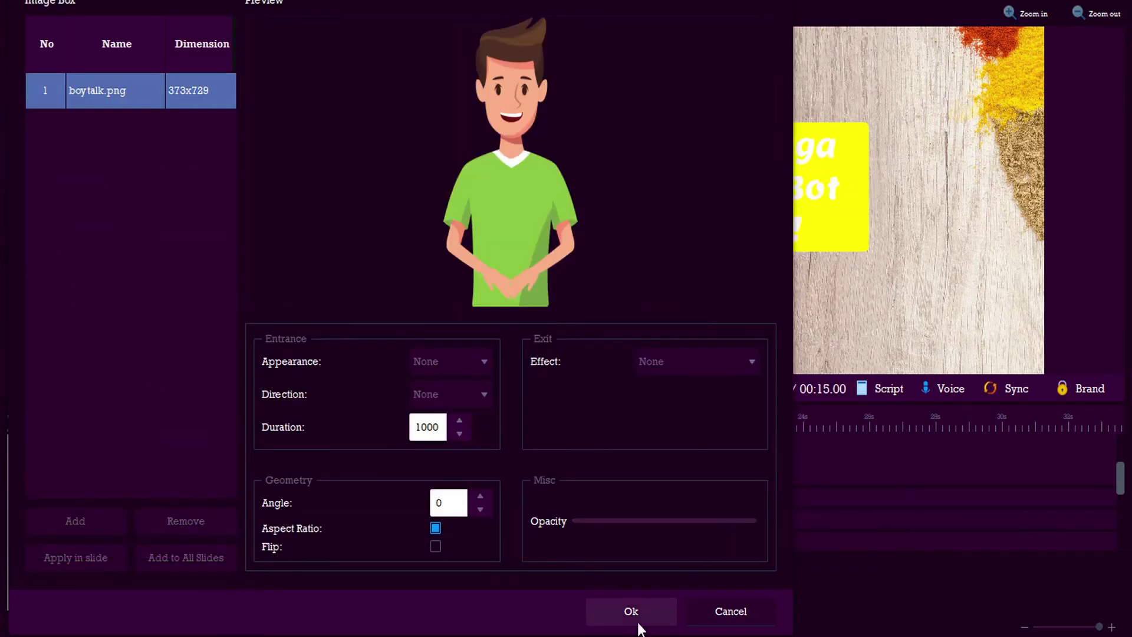
Give boytalk.png a right-to-left Fly in entrance and Spin out exit, placed right of the yellow box.
{"action": "left_click", "coordinate": [482, 359]}
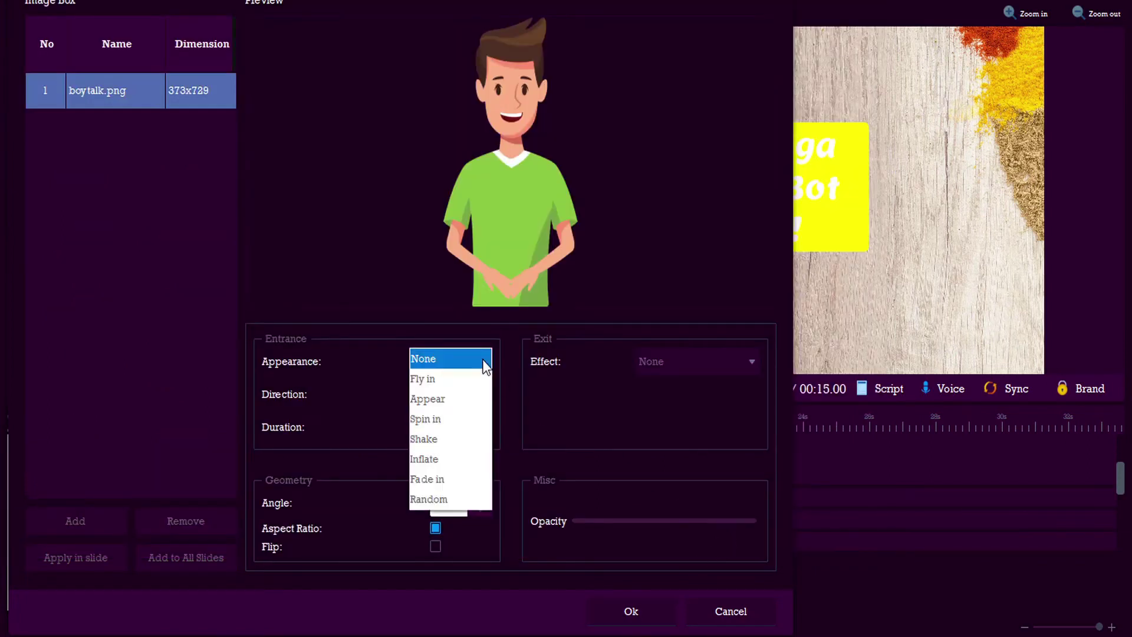
{"action": "left_click", "coordinate": [459, 381]}
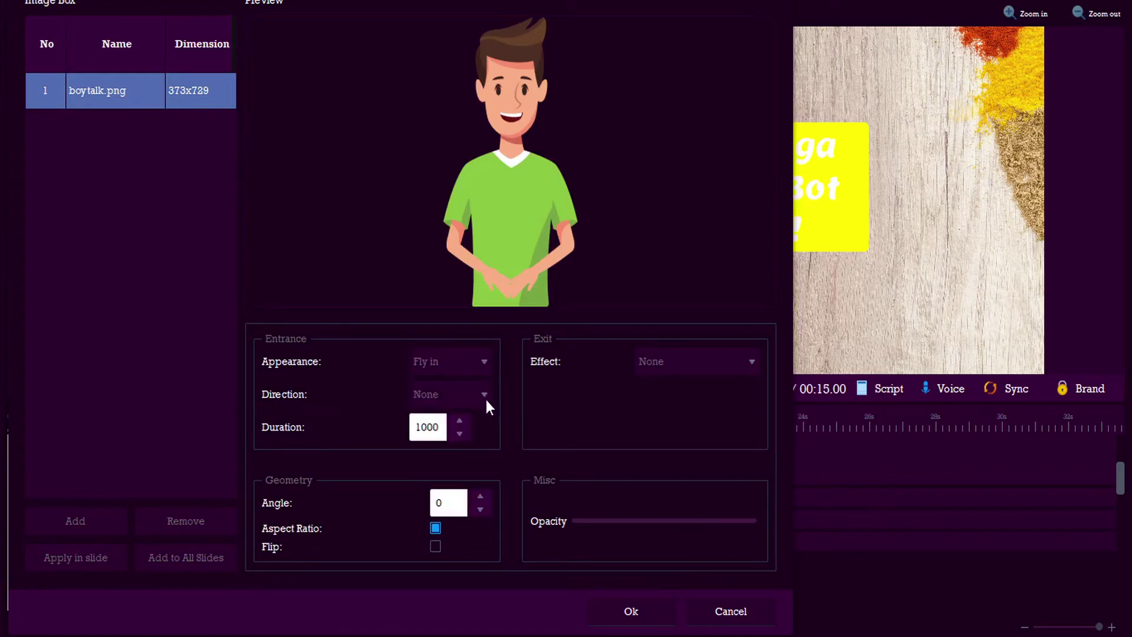
{"action": "left_click", "coordinate": [485, 399]}
{"action": "left_click", "coordinate": [466, 439]}
{"action": "left_click", "coordinate": [727, 359]}
{"action": "left_click", "coordinate": [709, 394]}
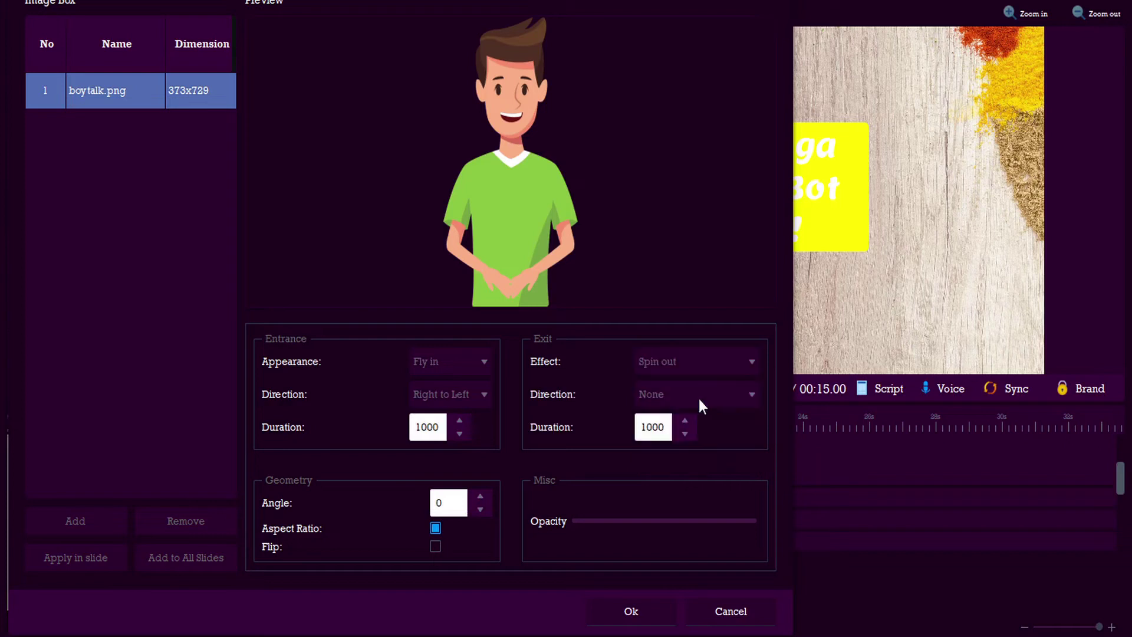
{"action": "left_click", "coordinate": [631, 613]}
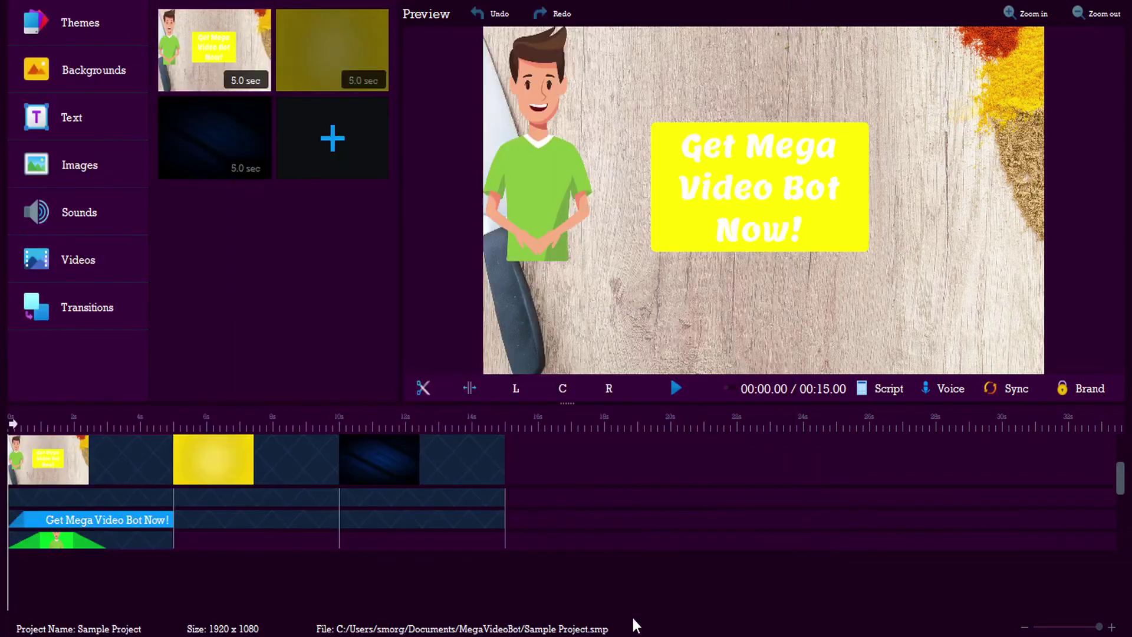
{"action": "left_click_drag", "start_coordinate": [543, 147], "coordinate": [955, 225]}
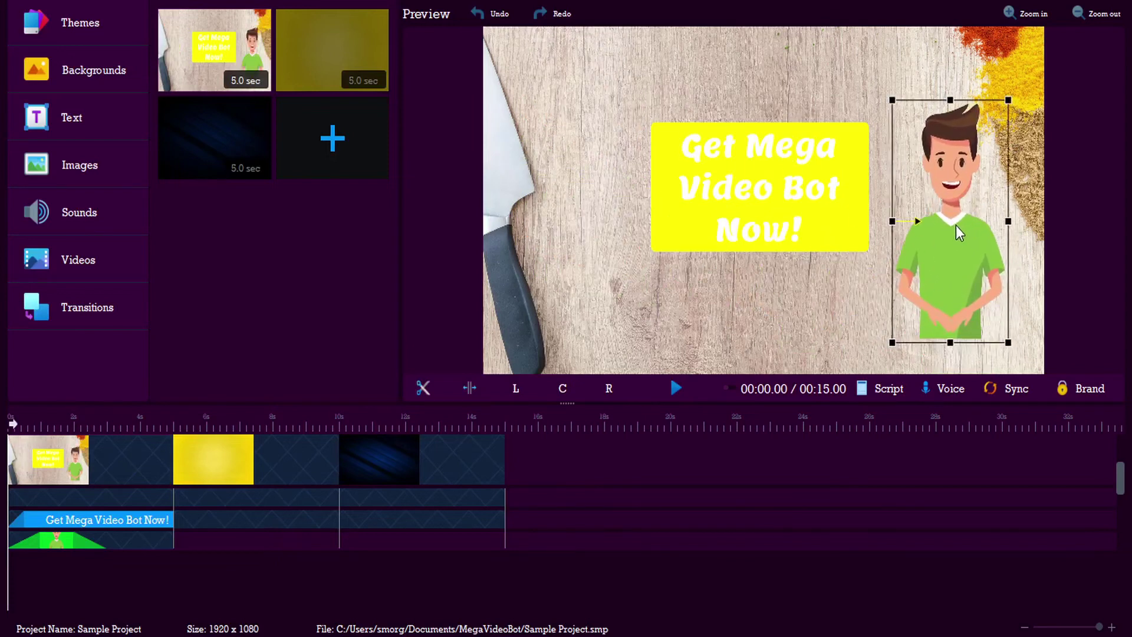
Preview air-blast, alarm3 and arm-action sounds, then set Fantastic A.mp3 as background music.
{"action": "left_click", "coordinate": [72, 217]}
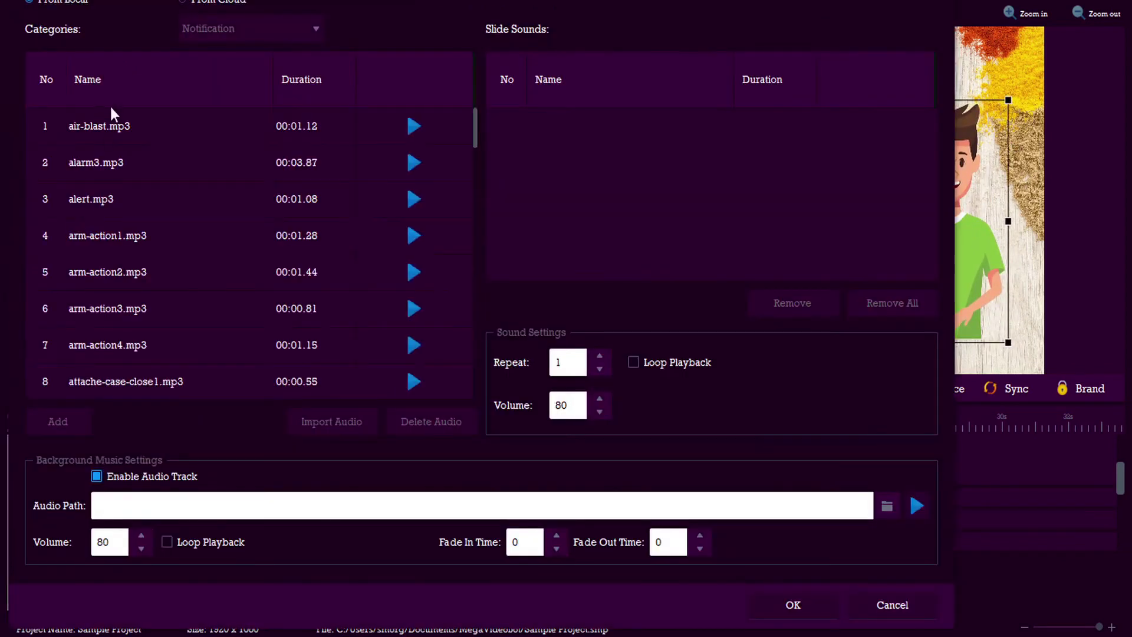
{"action": "left_click", "coordinate": [415, 120]}
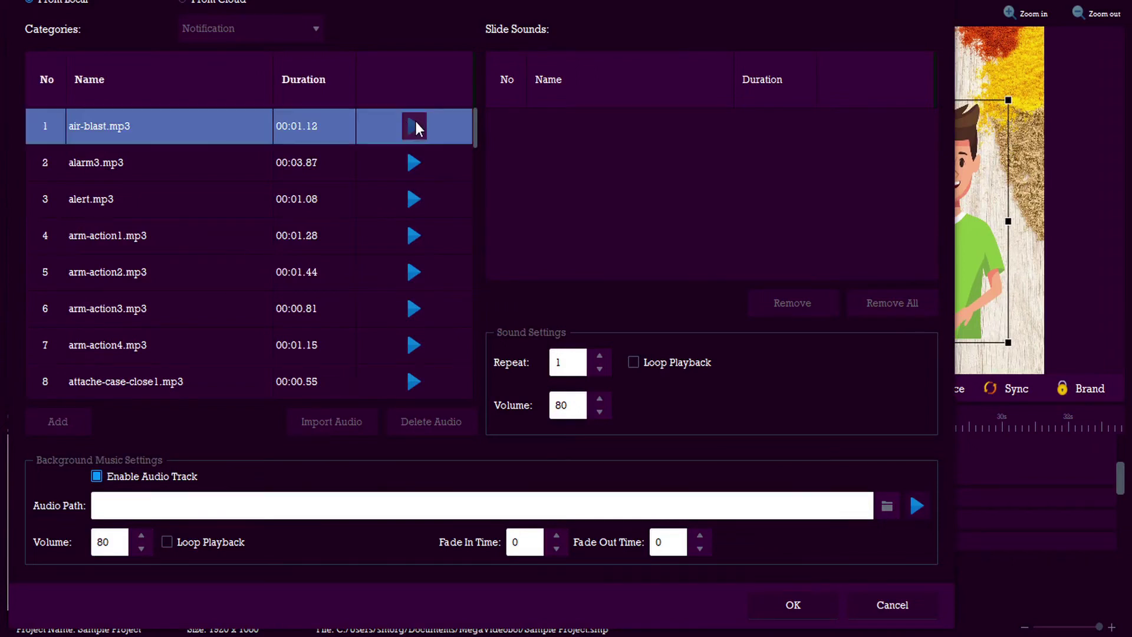
{"action": "left_click", "coordinate": [413, 163]}
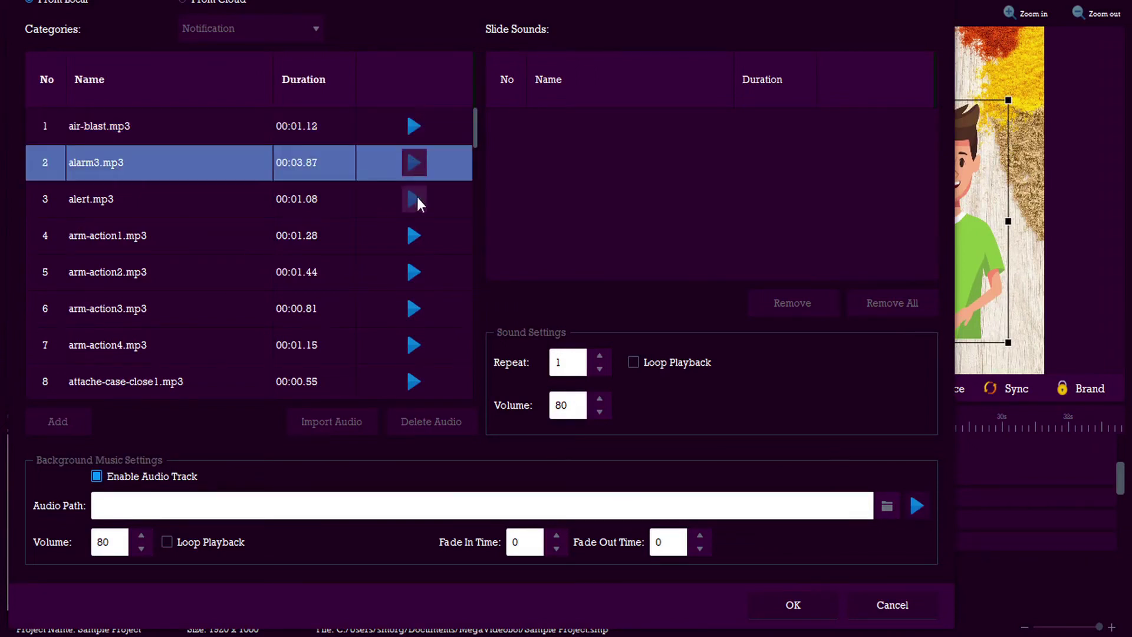
{"action": "left_click", "coordinate": [413, 236]}
{"action": "left_click", "coordinate": [415, 304]}
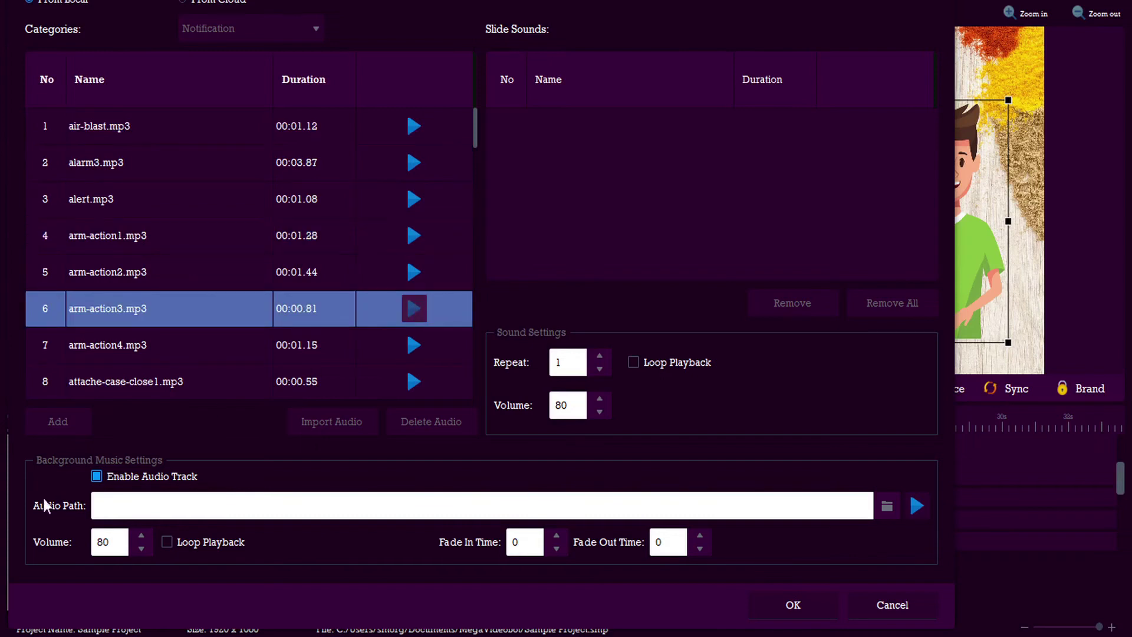
{"action": "left_click", "coordinate": [885, 505]}
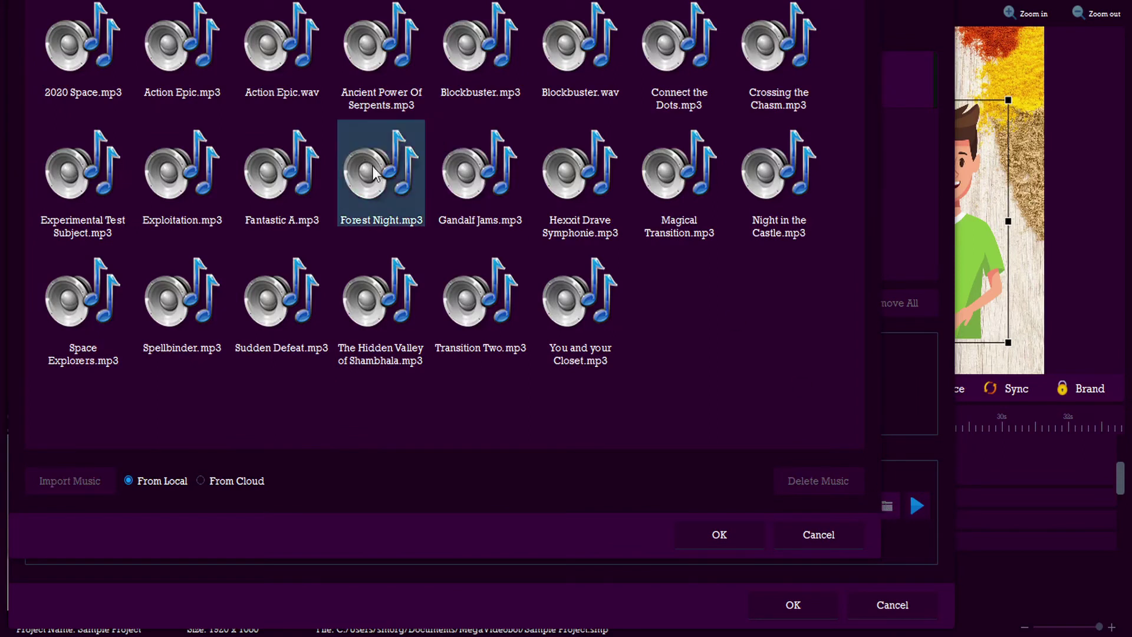
{"action": "left_click", "coordinate": [816, 607]}
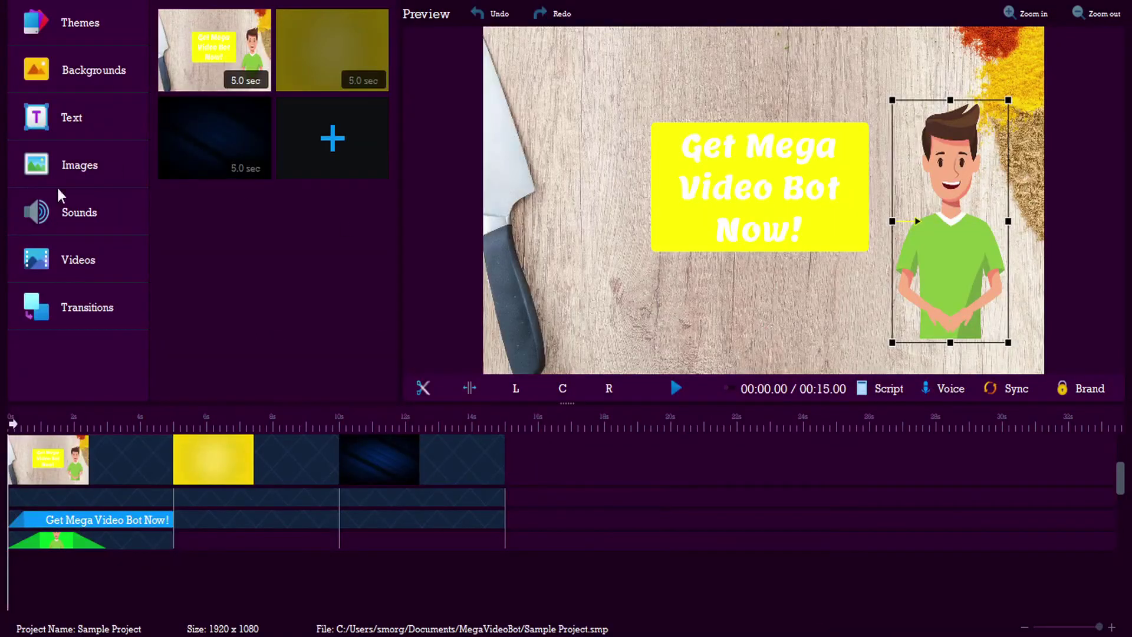
{"action": "left_click", "coordinate": [80, 266]}
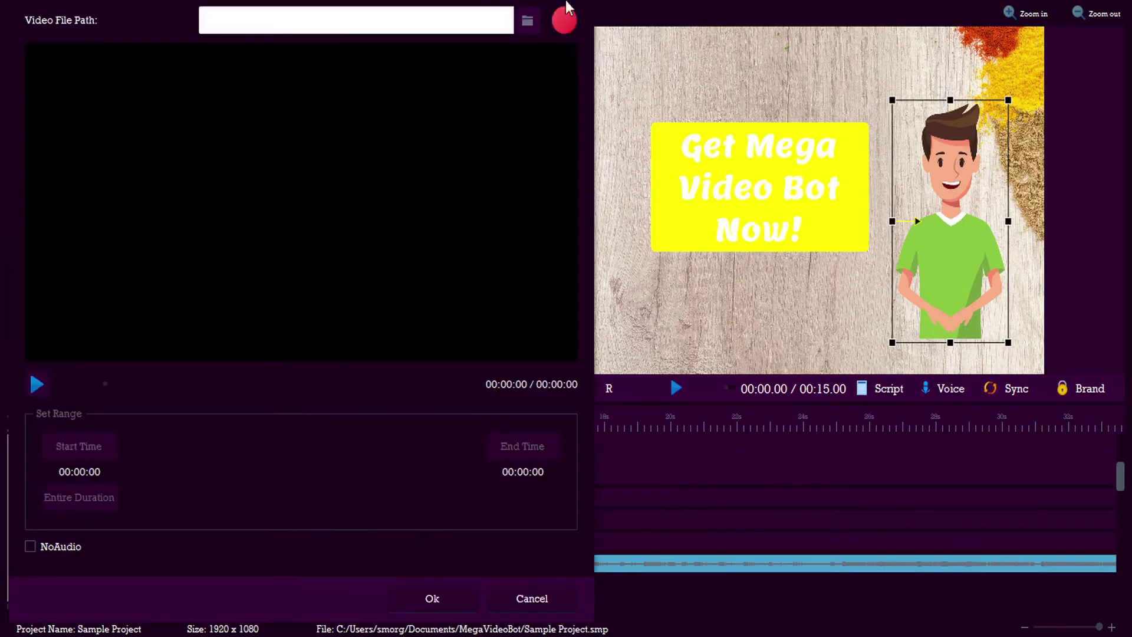
{"action": "key", "text": "Escape"}
{"action": "left_click", "coordinate": [81, 319]}
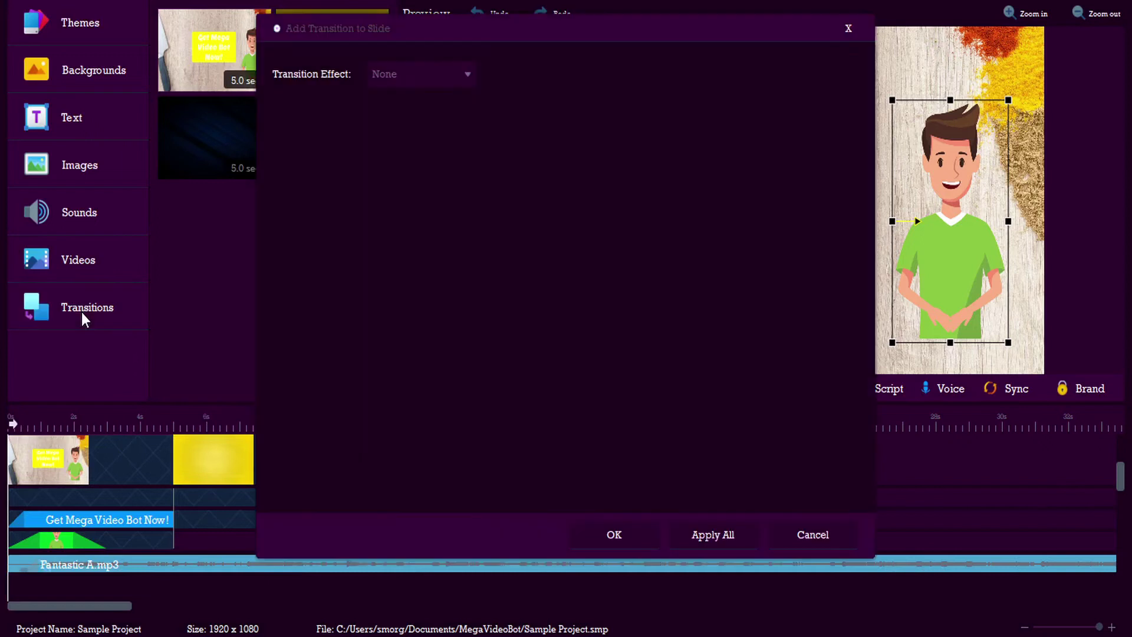
{"action": "left_click", "coordinate": [825, 537]}
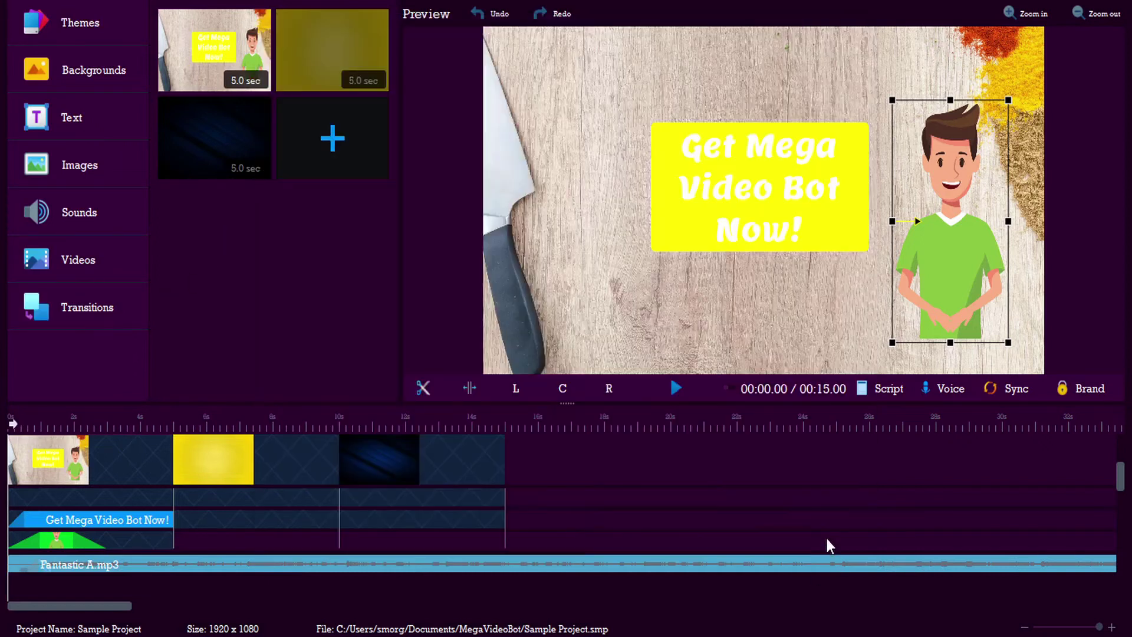
Look over the Script Editor, then bring up the Voice settings.
{"action": "left_click", "coordinate": [879, 386]}
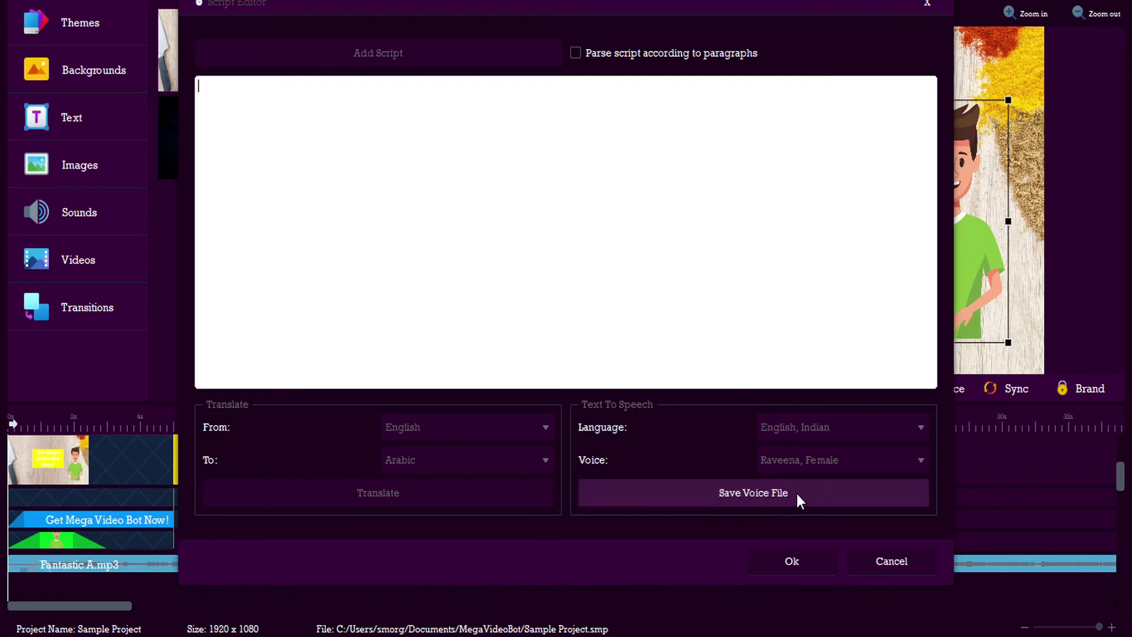
{"action": "left_click", "coordinate": [795, 563]}
{"action": "left_click", "coordinate": [942, 388]}
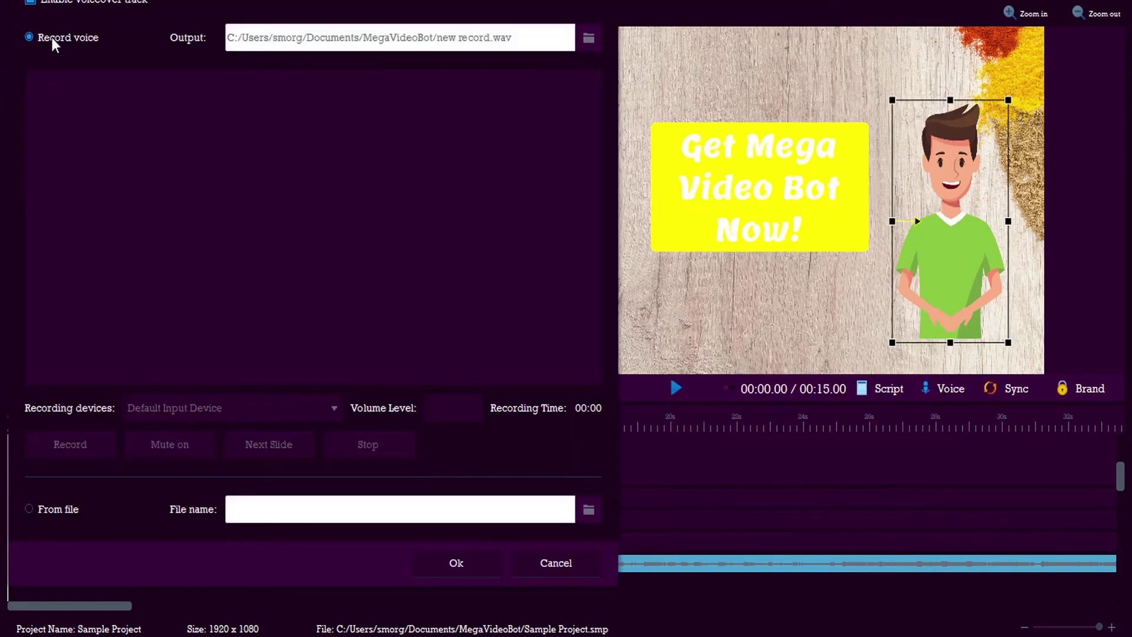
Dismiss the voice-over and Sync dialogs without changes and bring up the Brand settings.
{"action": "left_click", "coordinate": [28, 509]}
{"action": "left_click", "coordinate": [556, 563]}
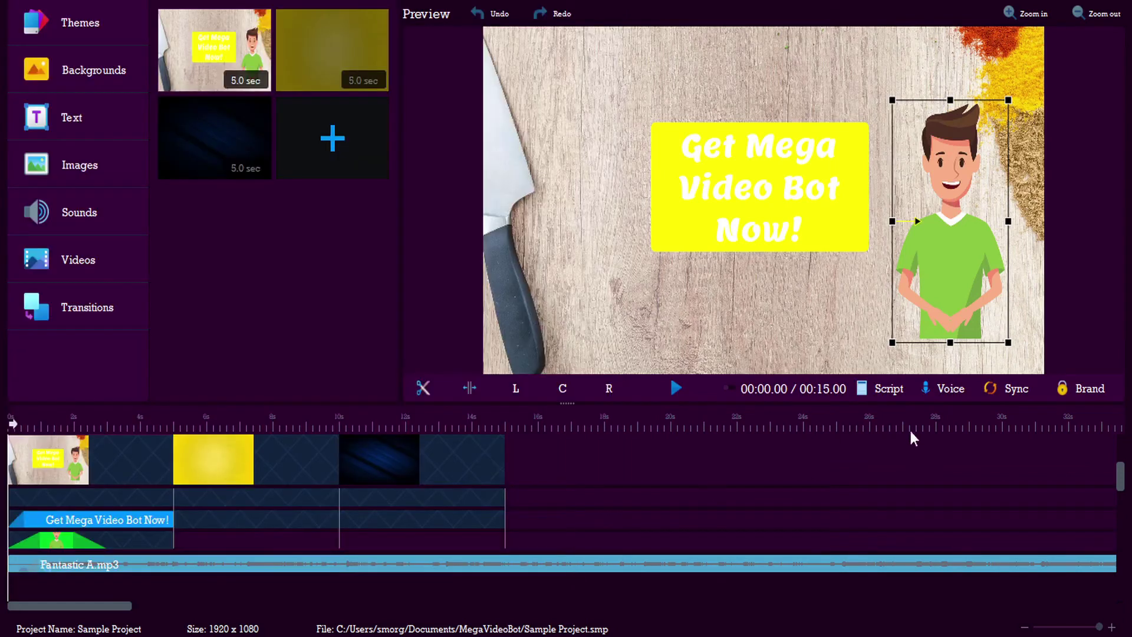
{"action": "left_click", "coordinate": [1014, 388]}
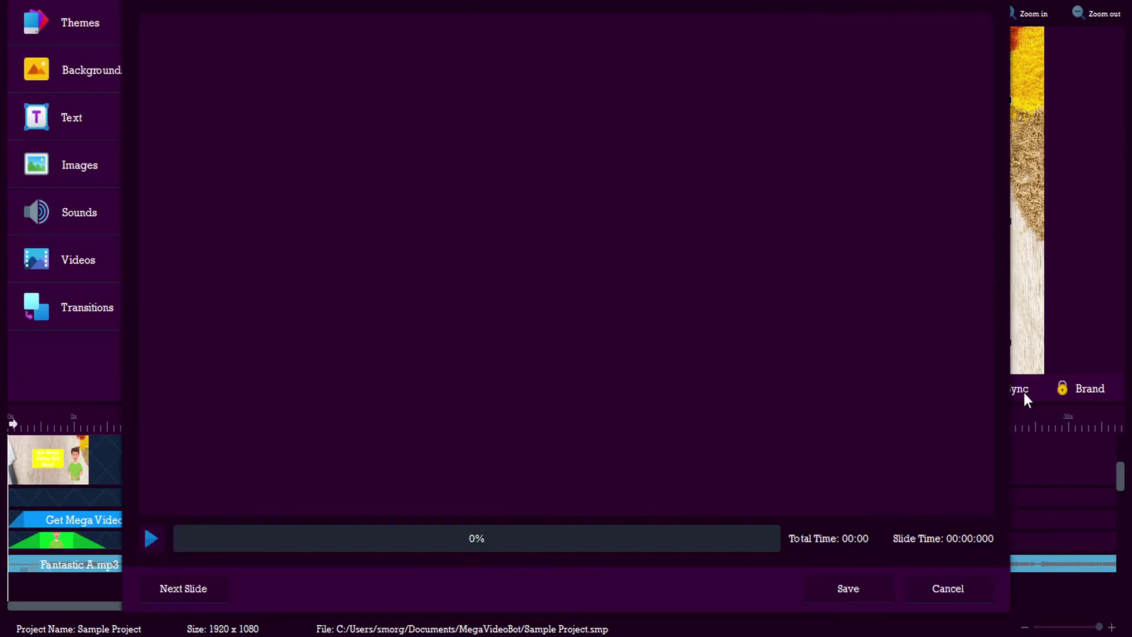
{"action": "left_click", "coordinate": [954, 588]}
{"action": "left_click", "coordinate": [1077, 387]}
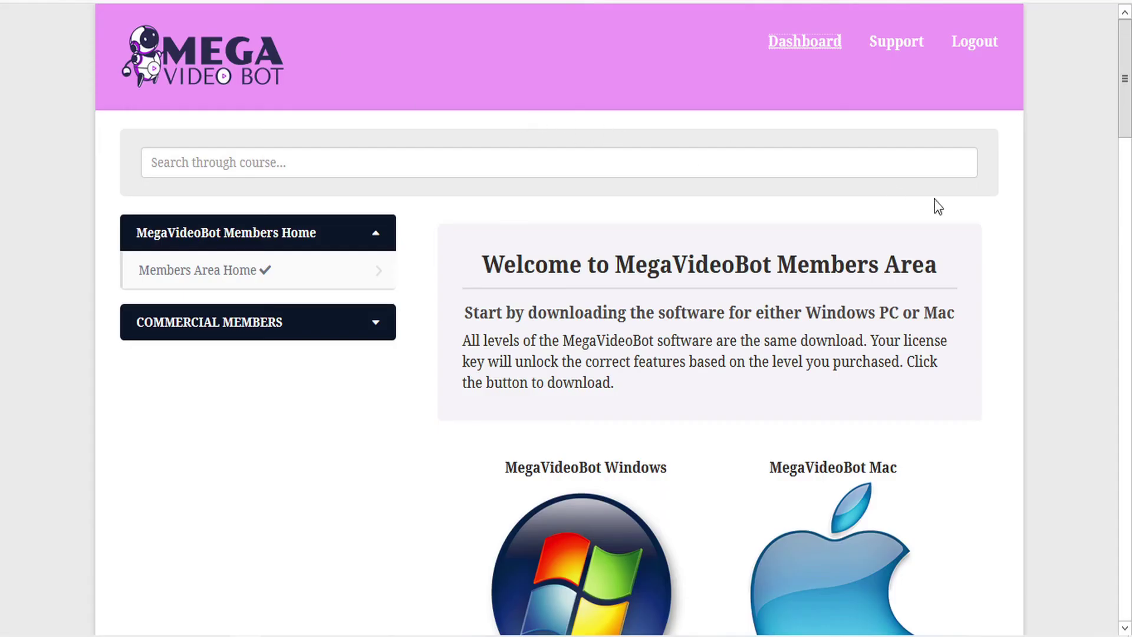
Scroll down the members area page to the license-key section and back up.
{"action": "scroll", "coordinate": [923, 189], "scroll_direction": "down", "scroll_amount": 10}
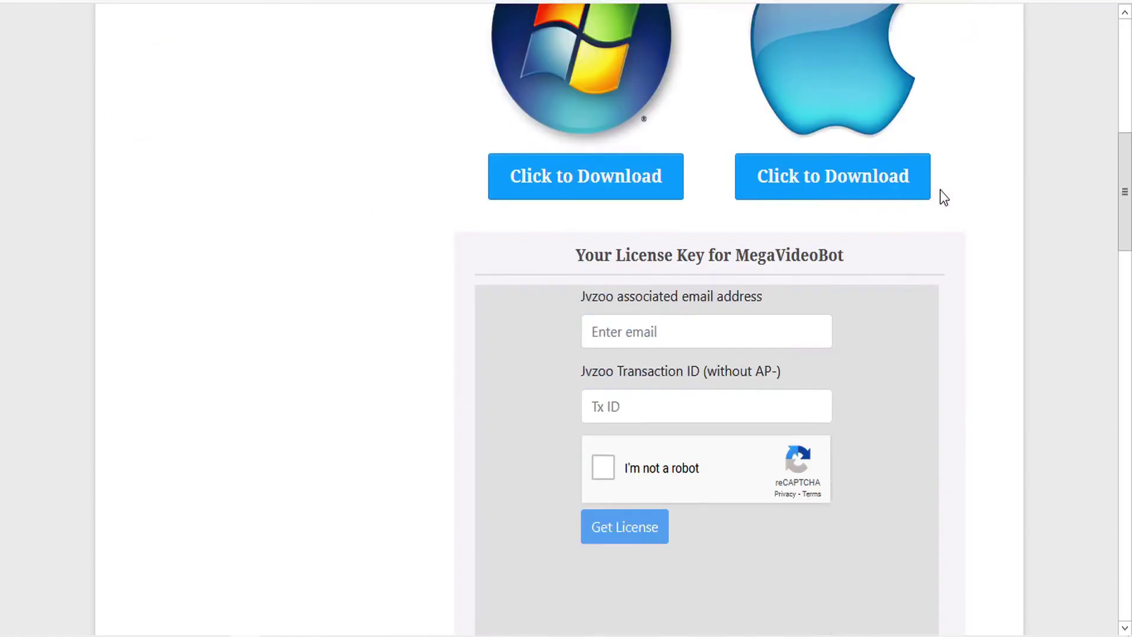
{"action": "scroll", "coordinate": [946, 197], "scroll_direction": "down", "scroll_amount": 15}
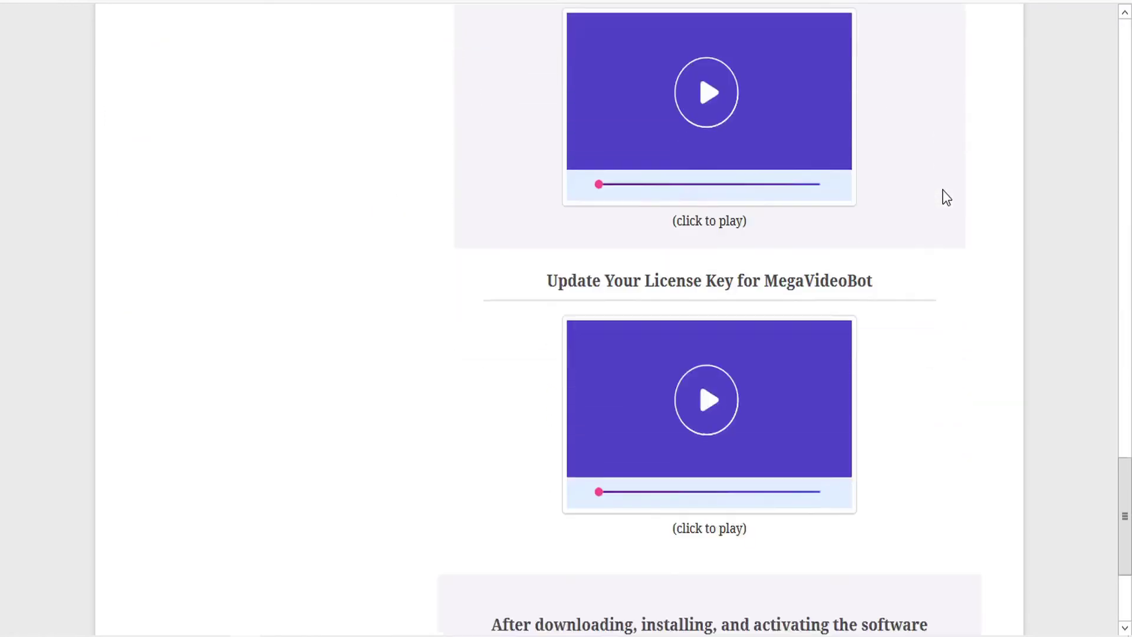
{"action": "scroll", "coordinate": [946, 197], "scroll_direction": "up", "scroll_amount": 20}
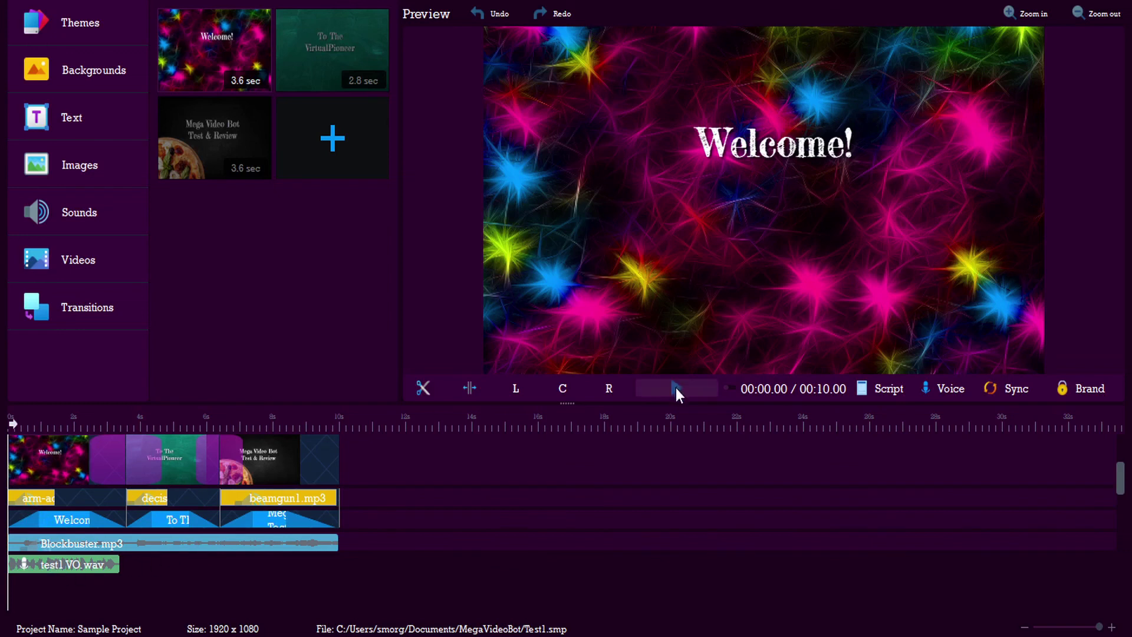
Play the 10-second Test1 video from its Welcome! slide.
{"action": "left_click", "coordinate": [675, 388]}
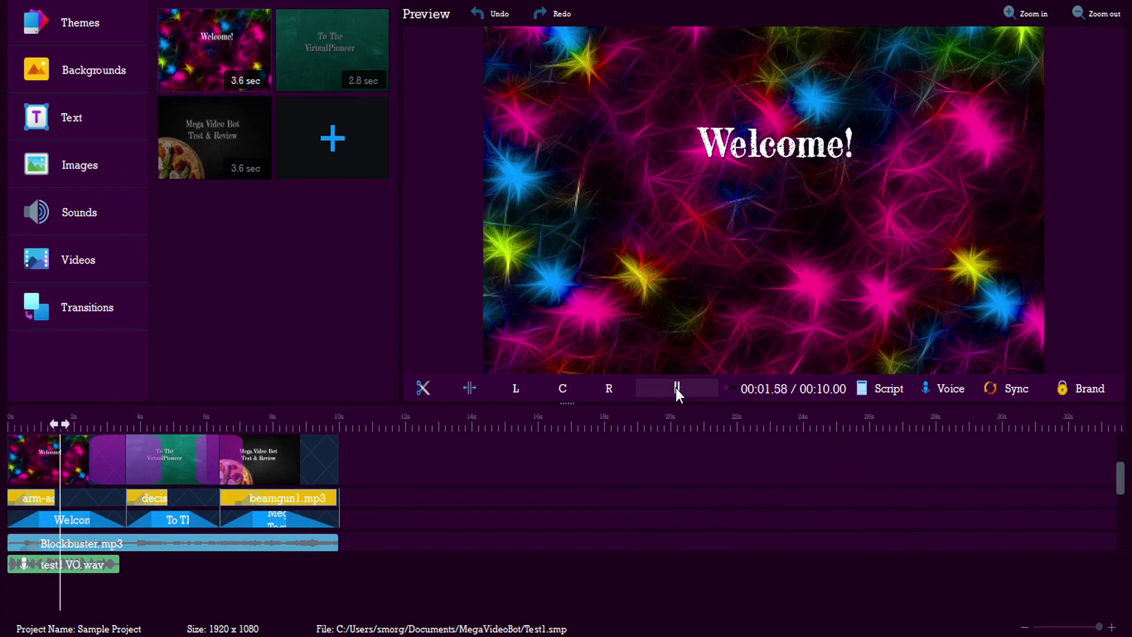